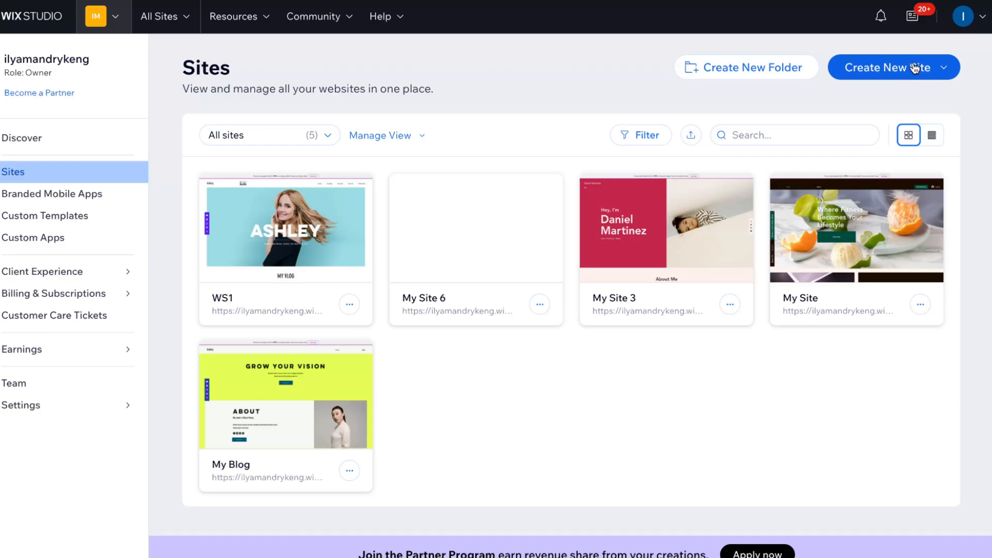
Step: Start a new site from a Studio template and filter the templates by the Stores feature
{"action": "left_click", "coordinate": [915, 67]}
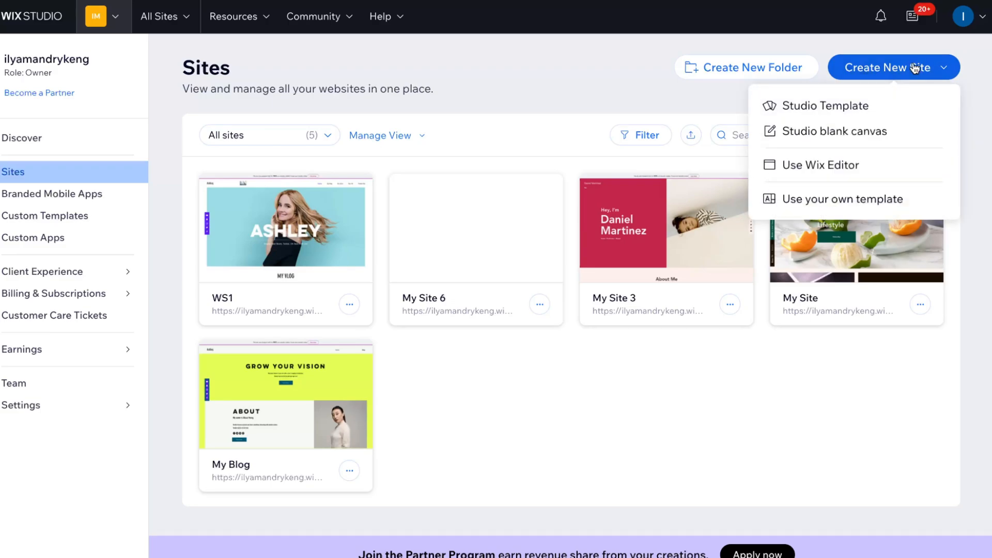
{"action": "left_click", "coordinate": [842, 106]}
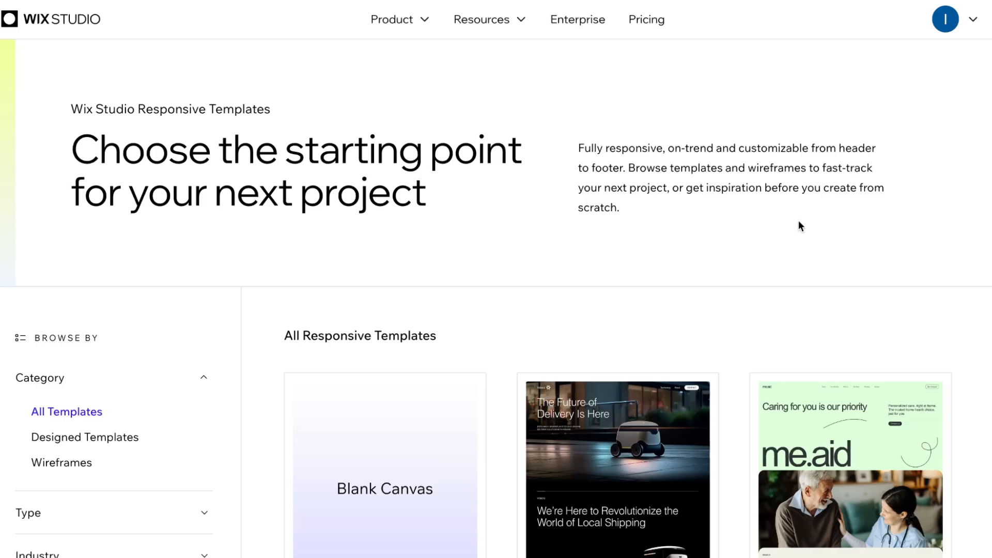
{"action": "scroll", "coordinate": [799, 221], "scroll_direction": "down", "scroll_amount": 3}
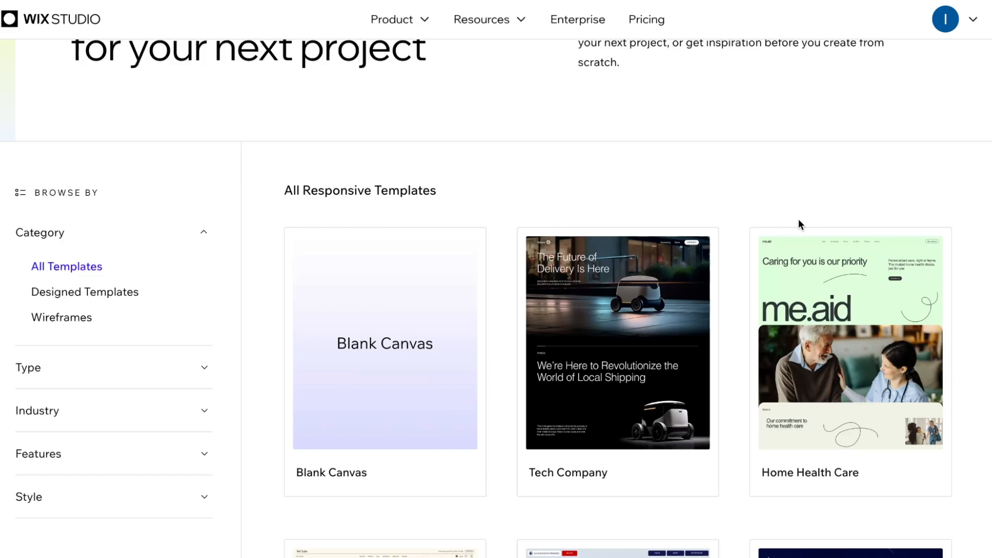
{"action": "scroll", "coordinate": [786, 204], "scroll_direction": "down", "scroll_amount": 1}
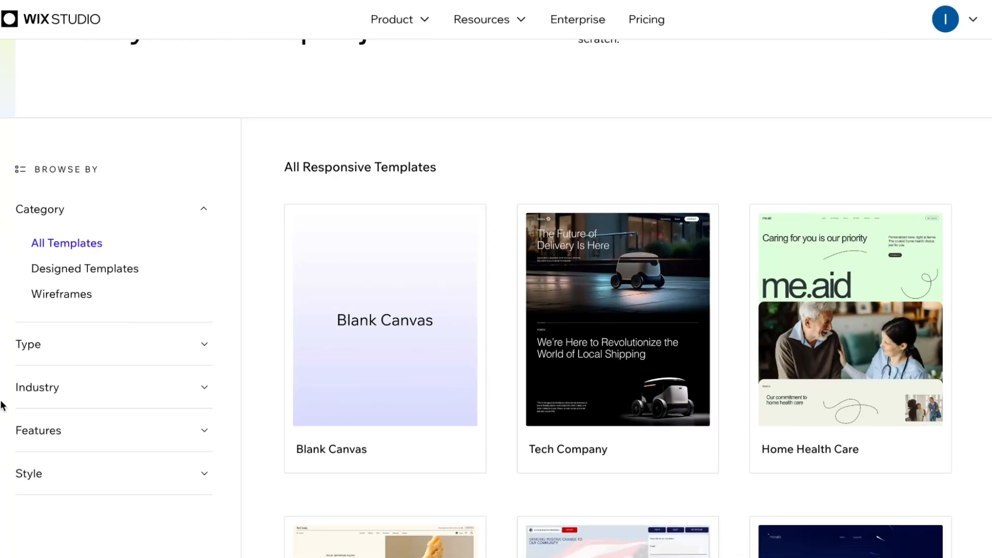
{"action": "scroll", "coordinate": [170, 257], "scroll_direction": "down", "scroll_amount": 2}
{"action": "left_click", "coordinate": [180, 263]}
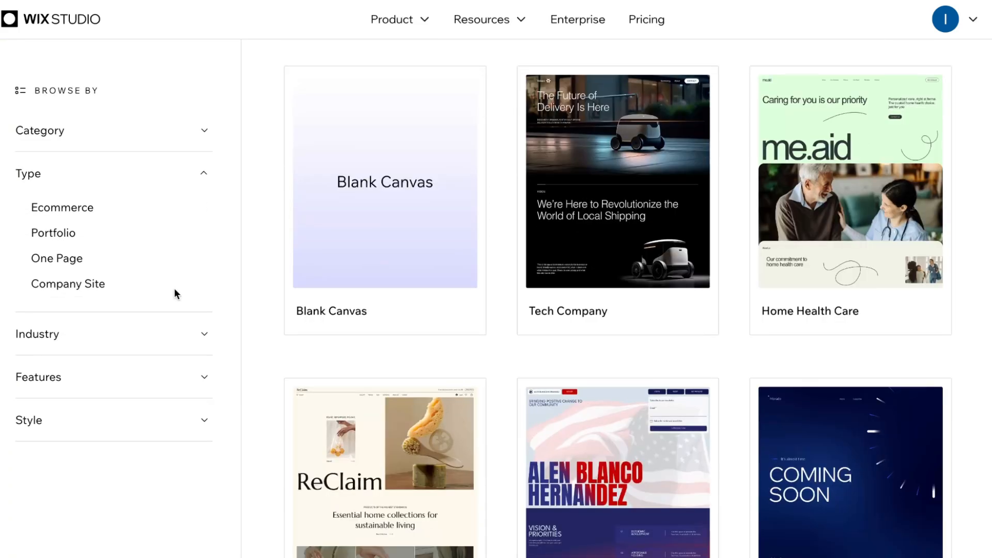
{"action": "left_click", "coordinate": [142, 335]}
{"action": "left_click", "coordinate": [134, 378]}
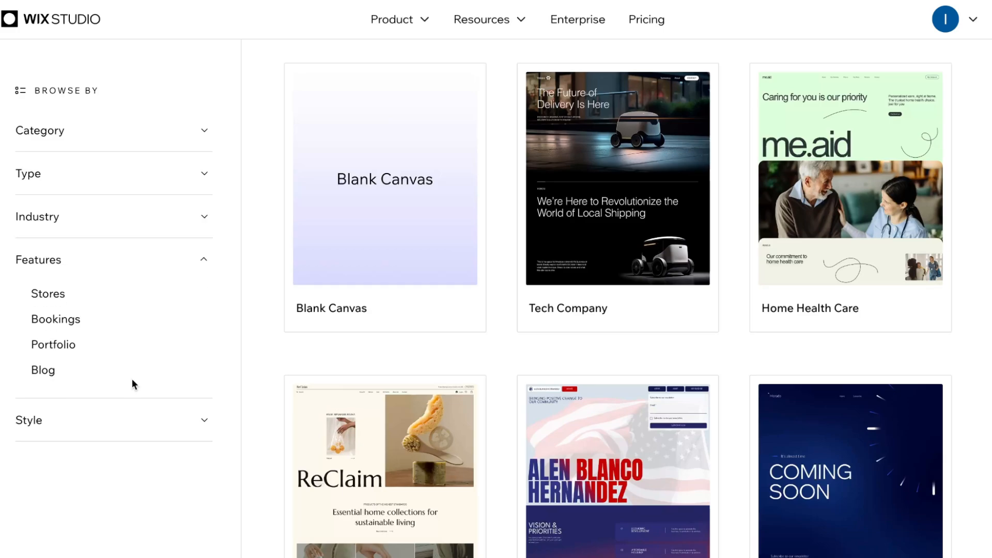
{"action": "left_click", "coordinate": [48, 296]}
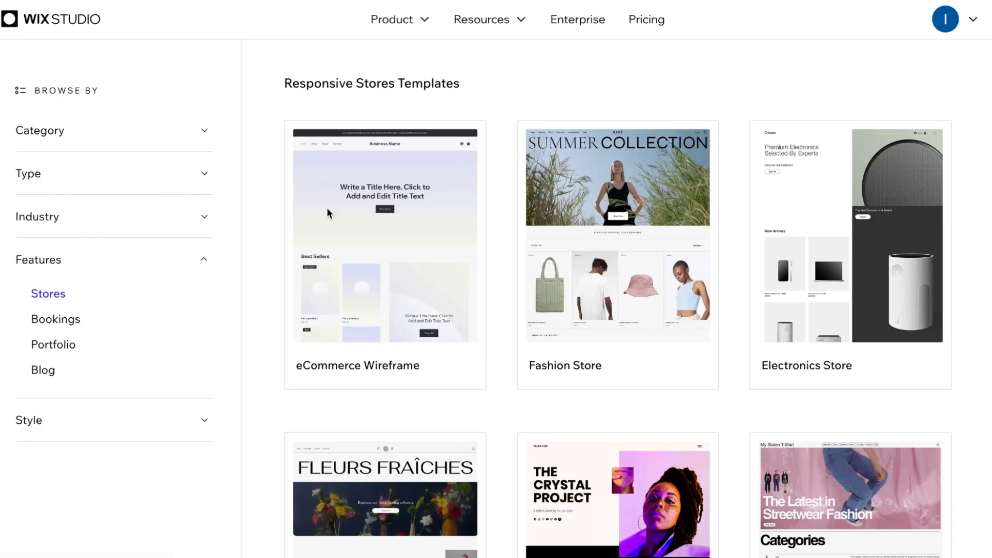
Step: Examine the responsive Stores templates to compare the available wireframes and designed store layouts
{"action": "scroll", "coordinate": [599, 292], "scroll_direction": "down", "scroll_amount": 15}
{"action": "scroll", "coordinate": [600, 297], "scroll_direction": "up", "scroll_amount": 15}
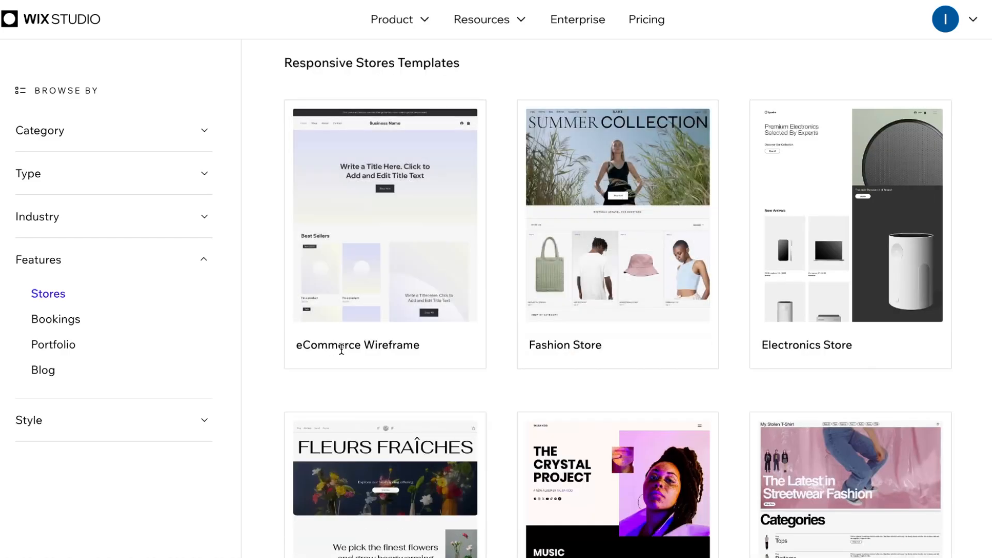
{"action": "scroll", "coordinate": [408, 352], "scroll_direction": "down", "scroll_amount": 6}
{"action": "scroll", "coordinate": [501, 365], "scroll_direction": "down", "scroll_amount": 5}
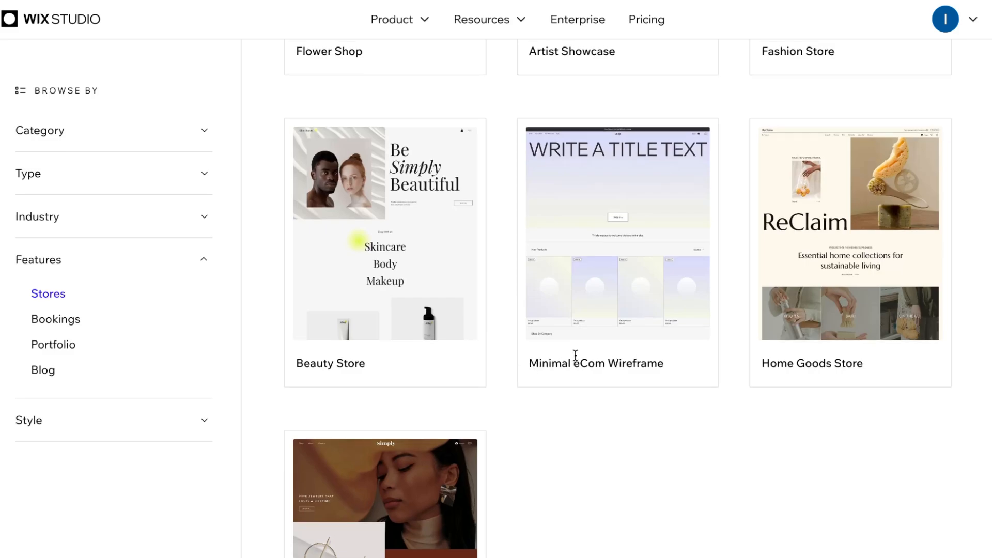
{"action": "scroll", "coordinate": [575, 357], "scroll_direction": "up", "scroll_amount": 3}
{"action": "scroll", "coordinate": [576, 356], "scroll_direction": "up", "scroll_amount": 7}
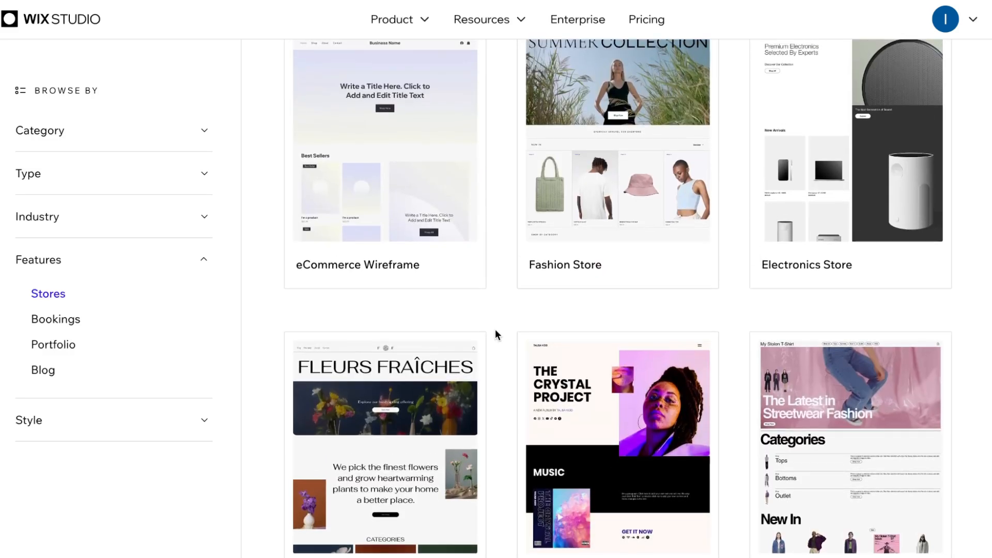
{"action": "scroll", "coordinate": [497, 332], "scroll_direction": "up", "scroll_amount": 2}
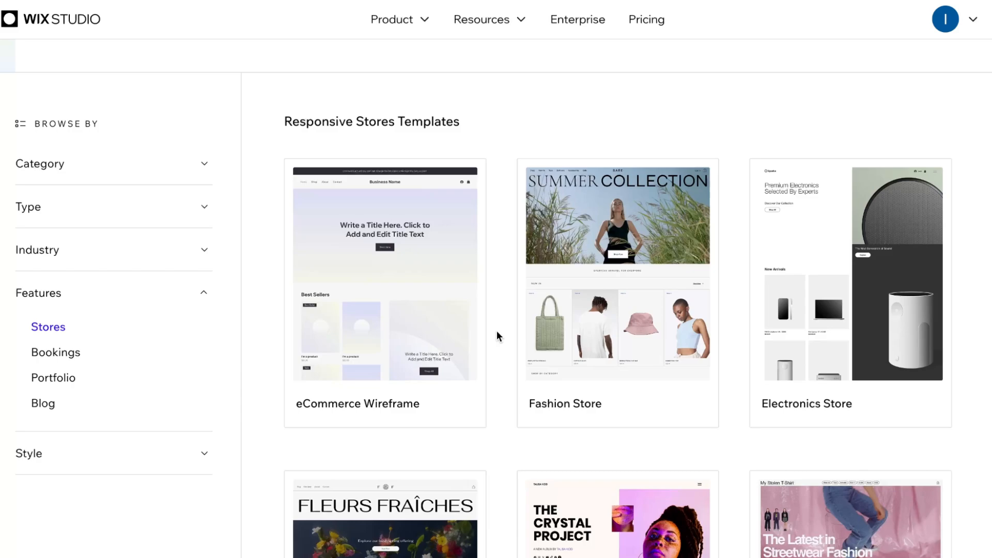
{"action": "mouse_move", "coordinate": [781, 288]}
{"action": "scroll", "coordinate": [784, 292], "scroll_direction": "down", "scroll_amount": 1}
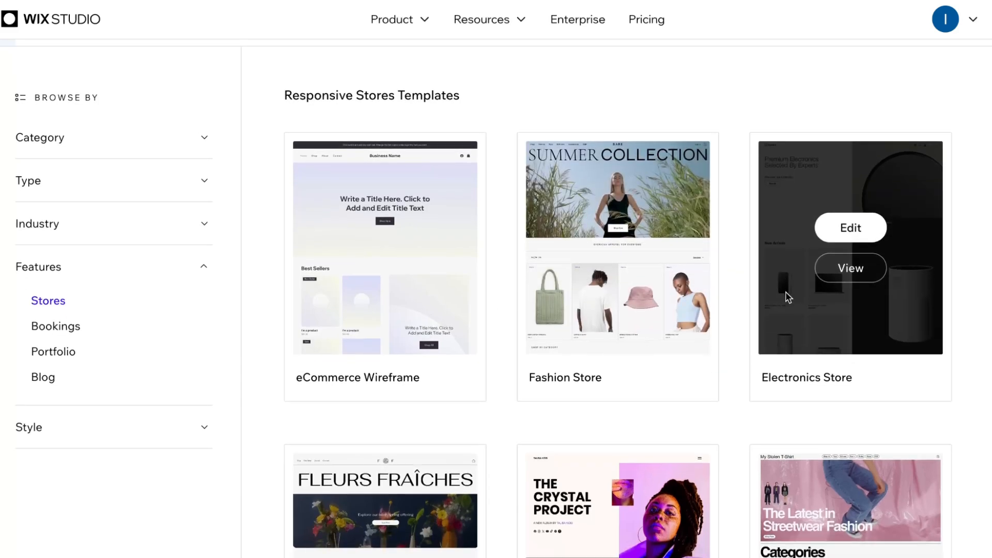
{"action": "scroll", "coordinate": [783, 296], "scroll_direction": "down", "scroll_amount": 8}
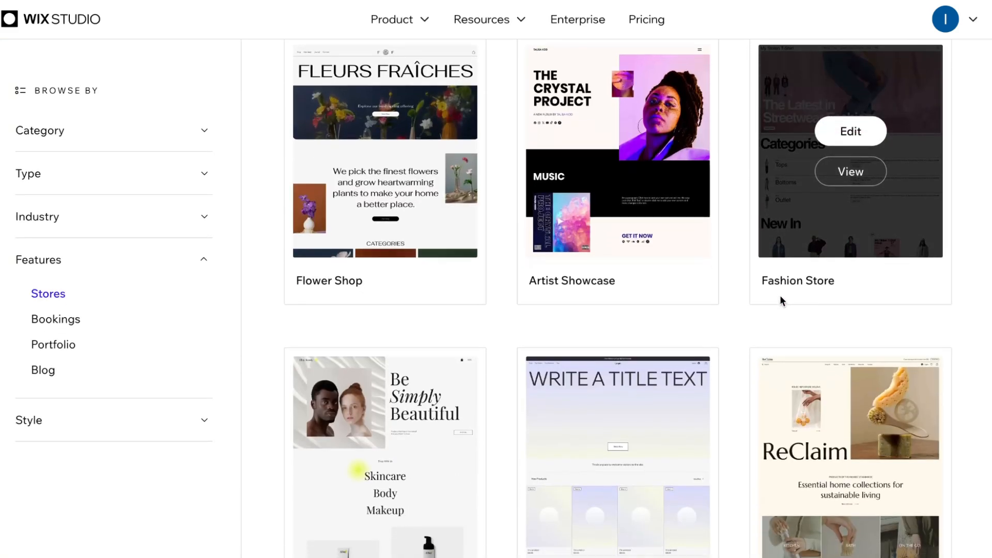
{"action": "scroll", "coordinate": [779, 295], "scroll_direction": "up", "scroll_amount": 6}
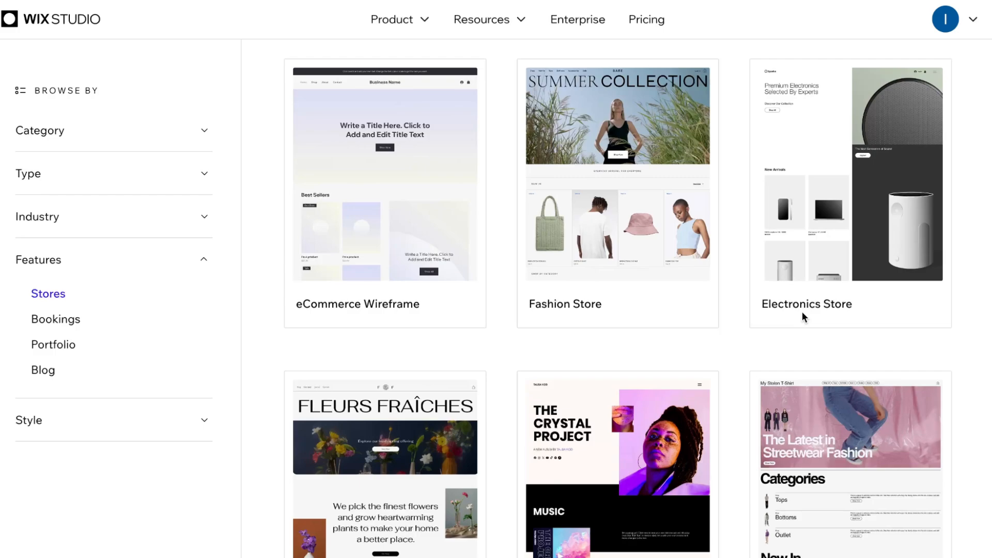
Step: Preview the Electronics Store template at desktop, tablet and mobile sizes, and open it for editing
{"action": "mouse_move", "coordinate": [843, 155]}
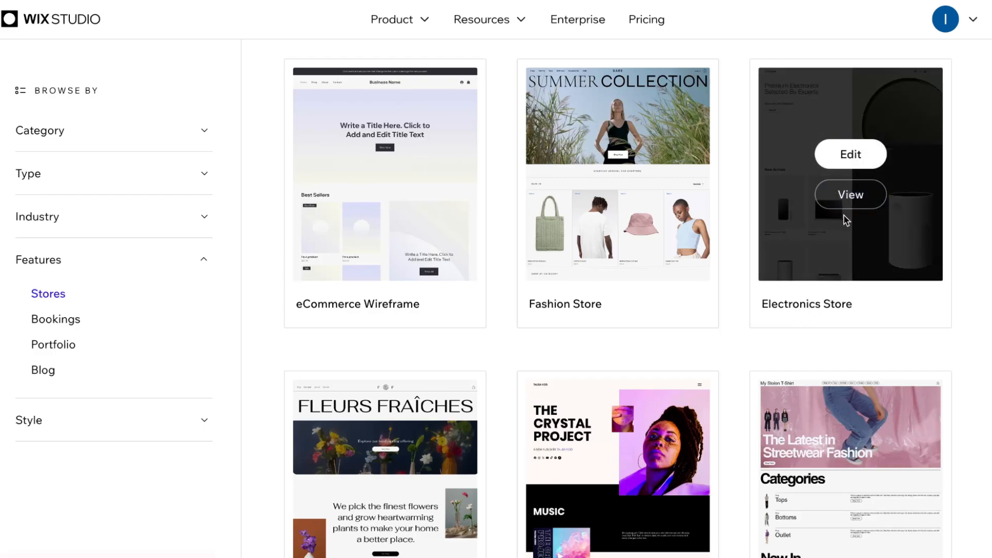
{"action": "left_click", "coordinate": [854, 194]}
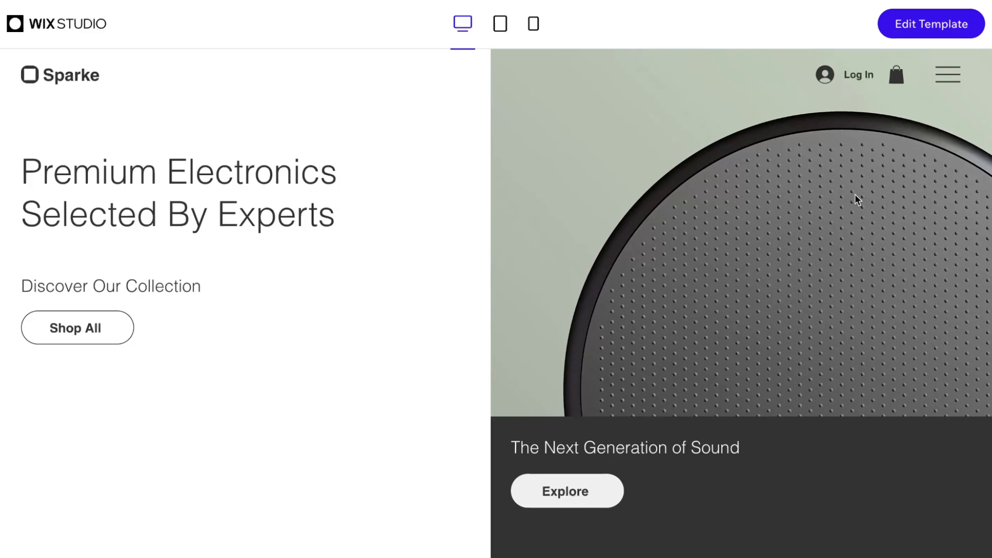
{"action": "scroll", "coordinate": [706, 293], "scroll_direction": "down", "scroll_amount": 5}
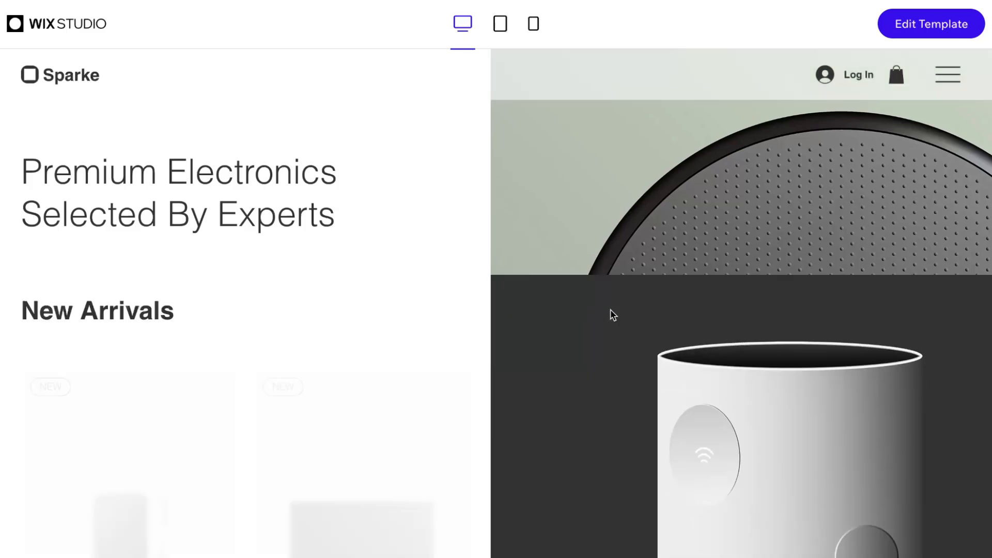
{"action": "left_click", "coordinate": [501, 23]}
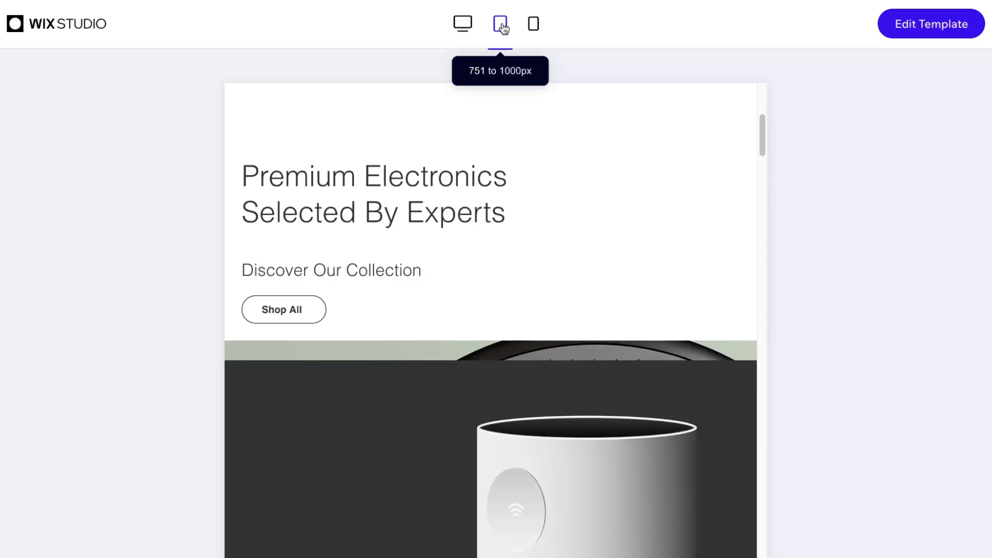
{"action": "left_click", "coordinate": [532, 26]}
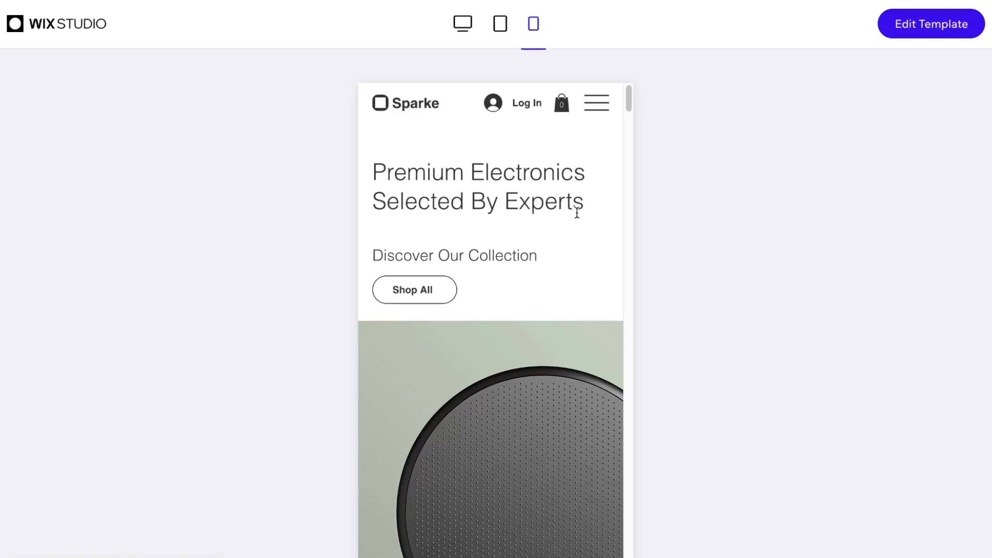
{"action": "scroll", "coordinate": [577, 217], "scroll_direction": "down", "scroll_amount": 10}
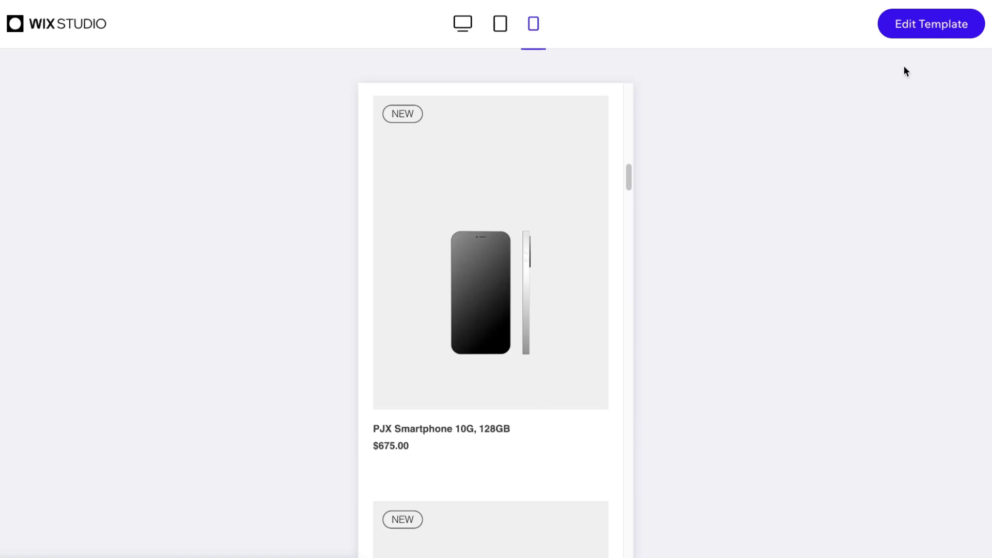
{"action": "left_click", "coordinate": [912, 30]}
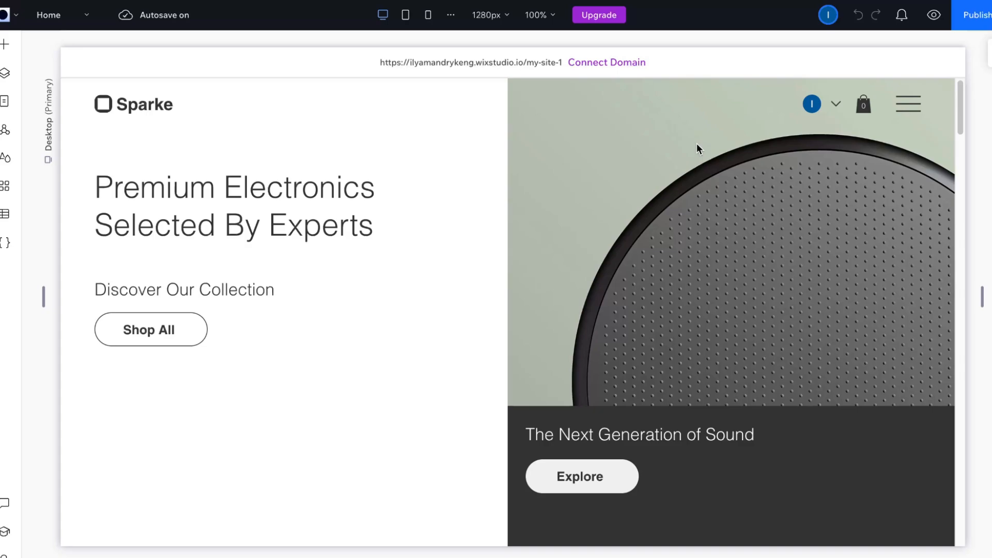
Step: Check the home page's tablet and mobile layouts and its breakpoint settings, and return to the desktop layout
{"action": "left_click", "coordinate": [407, 15]}
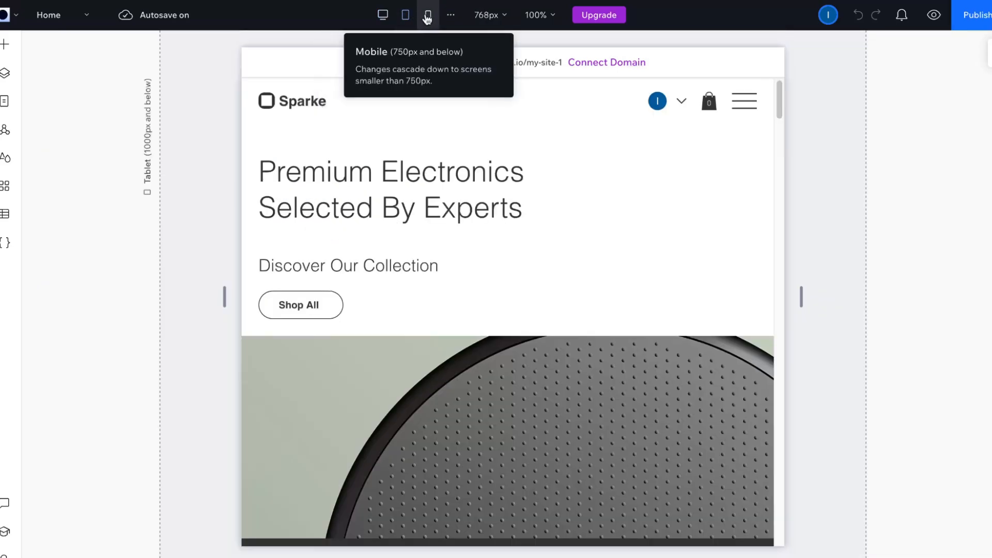
{"action": "left_click", "coordinate": [426, 17]}
{"action": "left_click", "coordinate": [448, 15]}
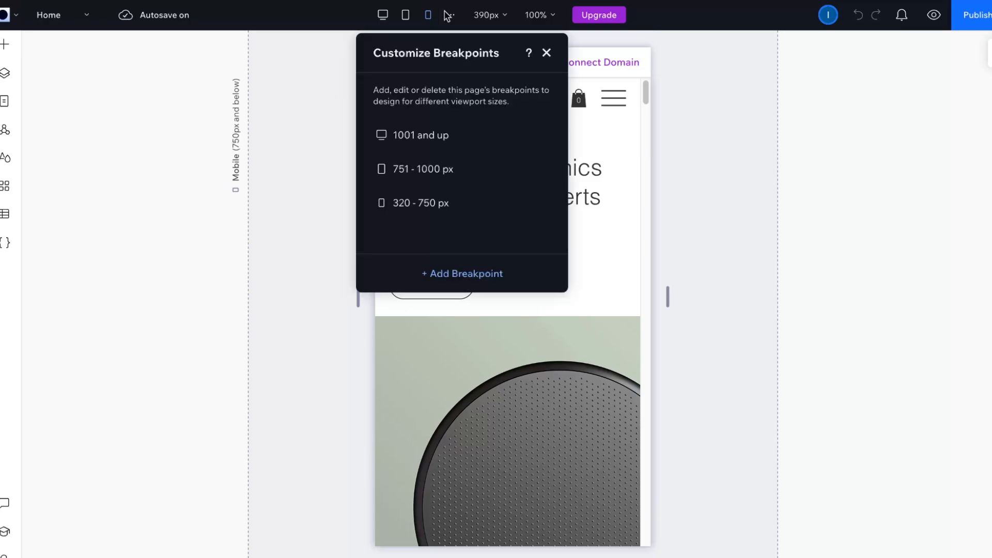
{"action": "left_click", "coordinate": [382, 15]}
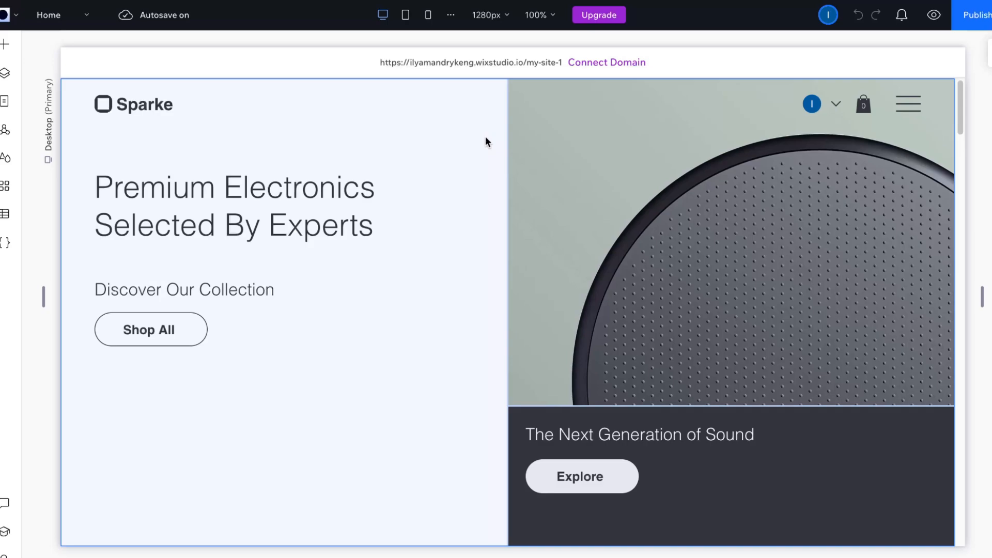
Step: Open the site's page management and look through the main, signup and login, store and members area pages
{"action": "left_click", "coordinate": [88, 22]}
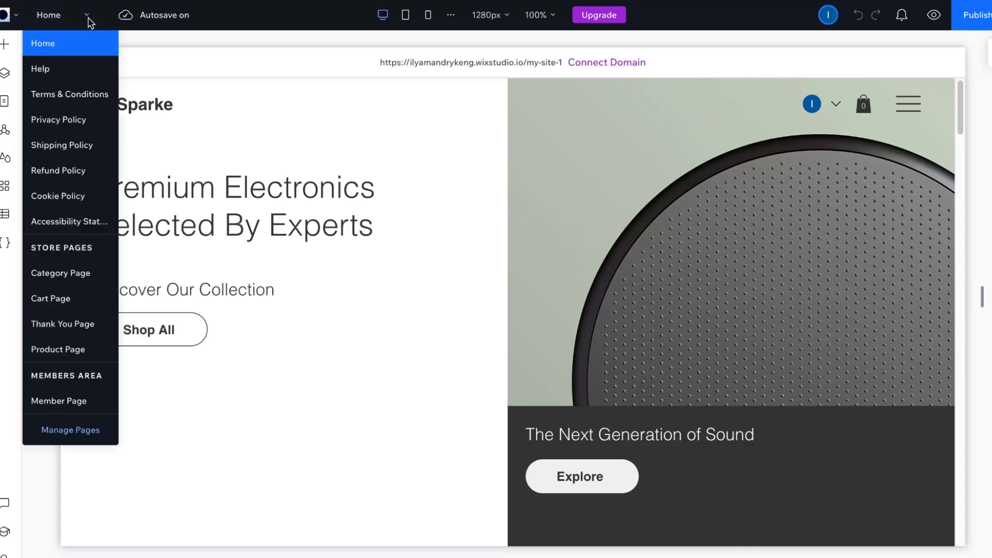
{"action": "left_click", "coordinate": [72, 431]}
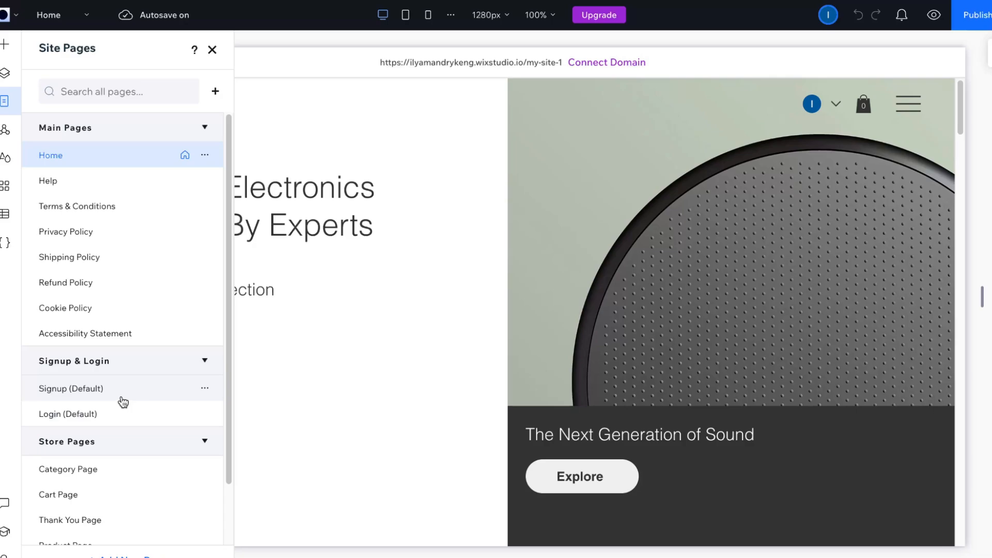
{"action": "scroll", "coordinate": [123, 398], "scroll_direction": "down", "scroll_amount": 1}
{"action": "scroll", "coordinate": [124, 390], "scroll_direction": "down", "scroll_amount": 1}
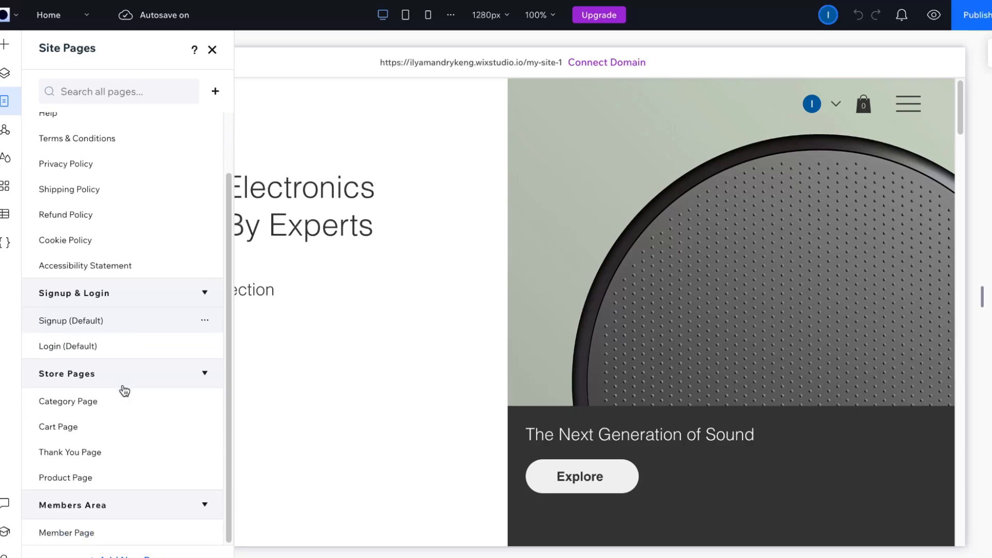
{"action": "scroll", "coordinate": [129, 448], "scroll_direction": "up", "scroll_amount": 1}
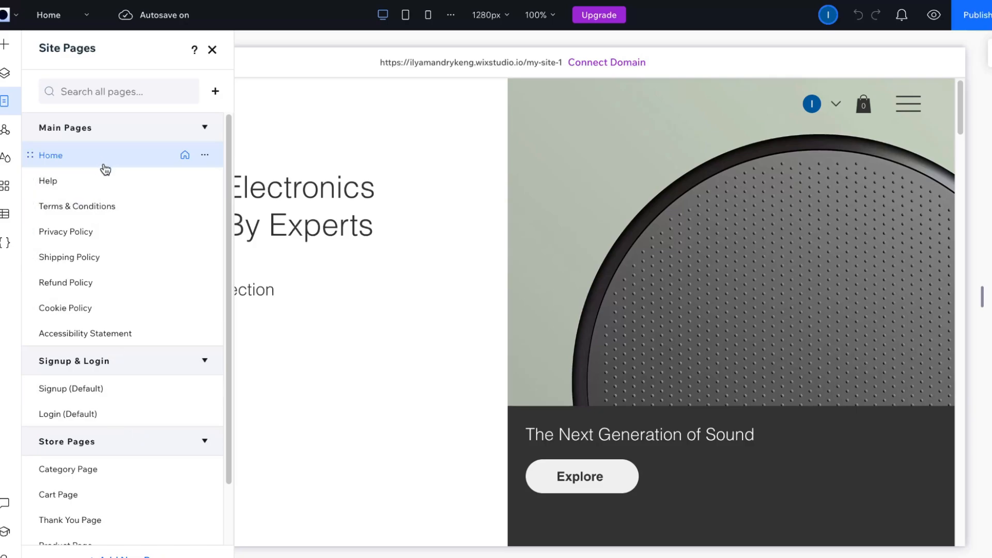
{"action": "scroll", "coordinate": [103, 428], "scroll_direction": "down", "scroll_amount": 1}
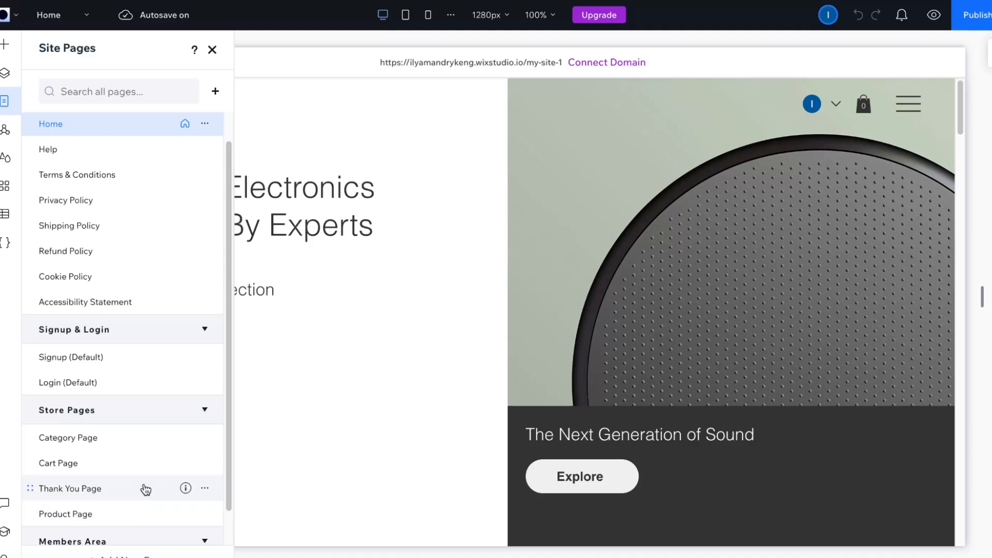
{"action": "scroll", "coordinate": [147, 480], "scroll_direction": "up", "scroll_amount": 1}
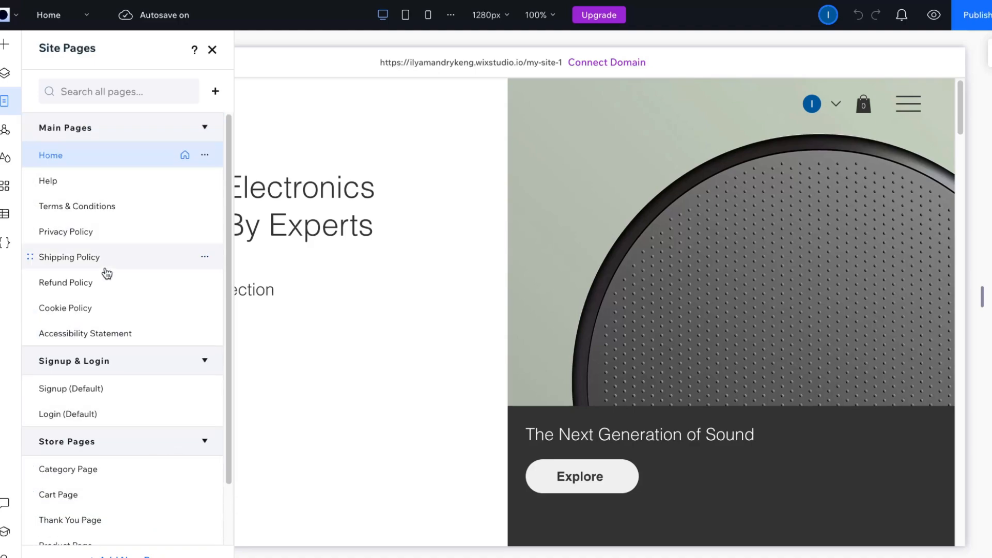
Step: Delete the Accessibility Statement page from the site's main pages
{"action": "left_click", "coordinate": [205, 335]}
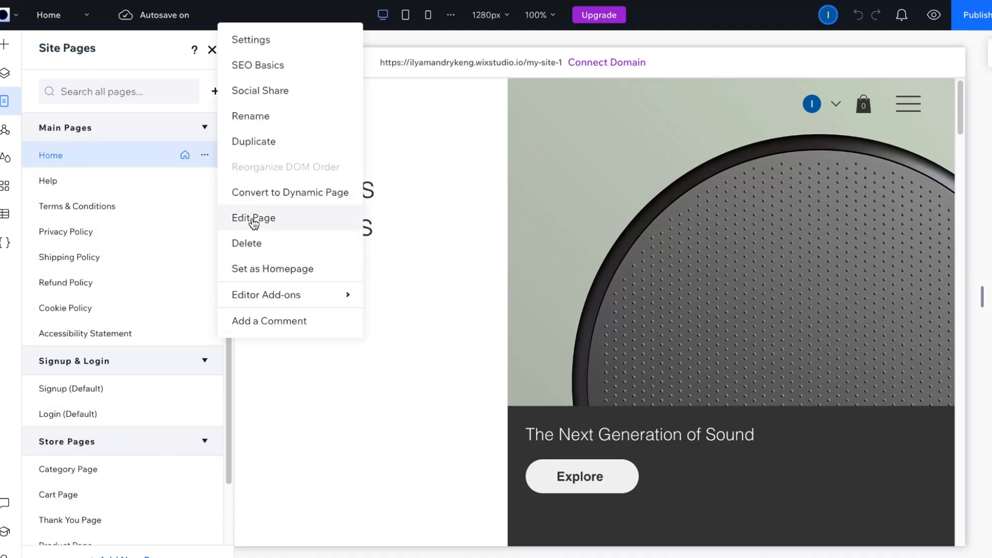
{"action": "left_click", "coordinate": [246, 243]}
{"action": "left_click", "coordinate": [584, 331]}
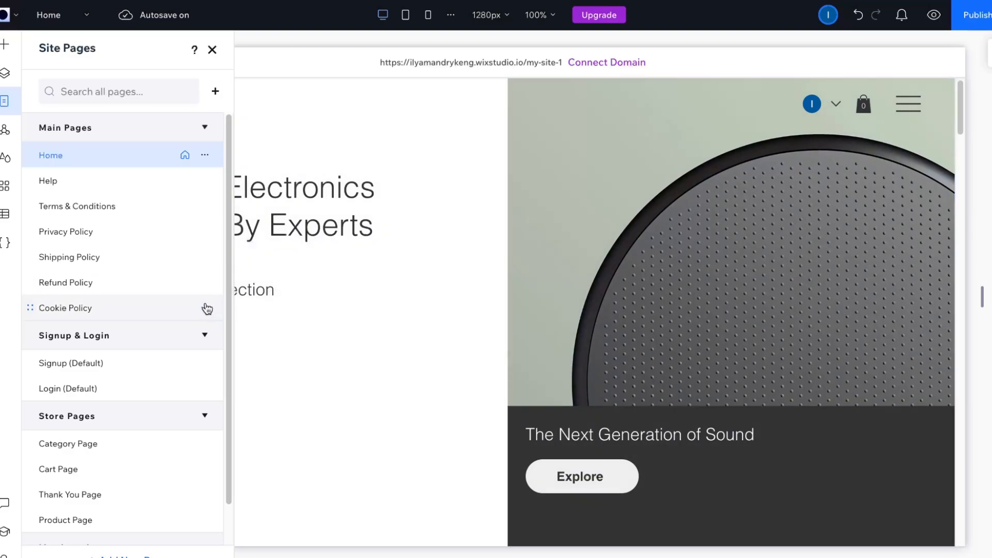
Step: Delete the Cookie Policy page from the site's main pages
{"action": "left_click", "coordinate": [207, 309]}
{"action": "left_click", "coordinate": [279, 203]}
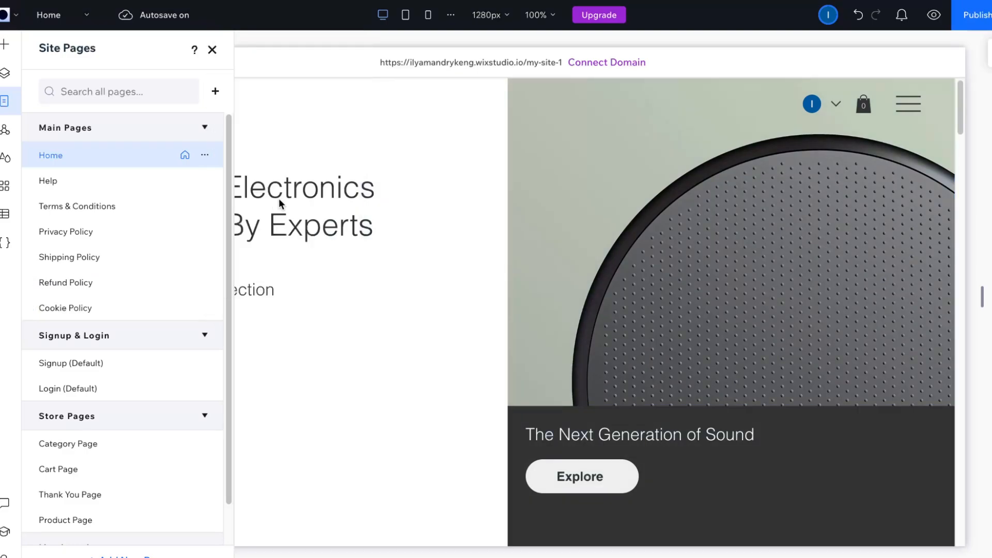
{"action": "left_click", "coordinate": [204, 309]}
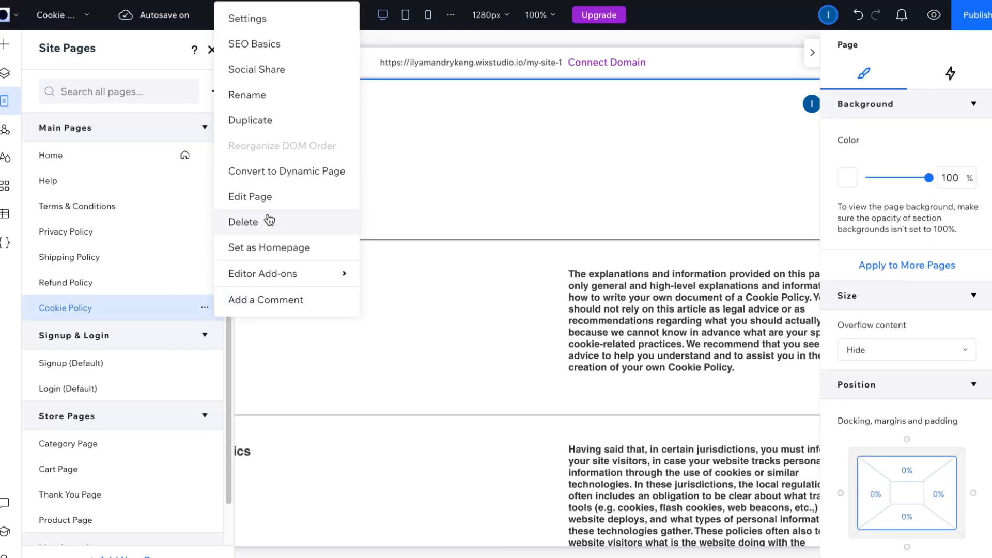
{"action": "left_click", "coordinate": [269, 222]}
{"action": "left_click", "coordinate": [634, 332]}
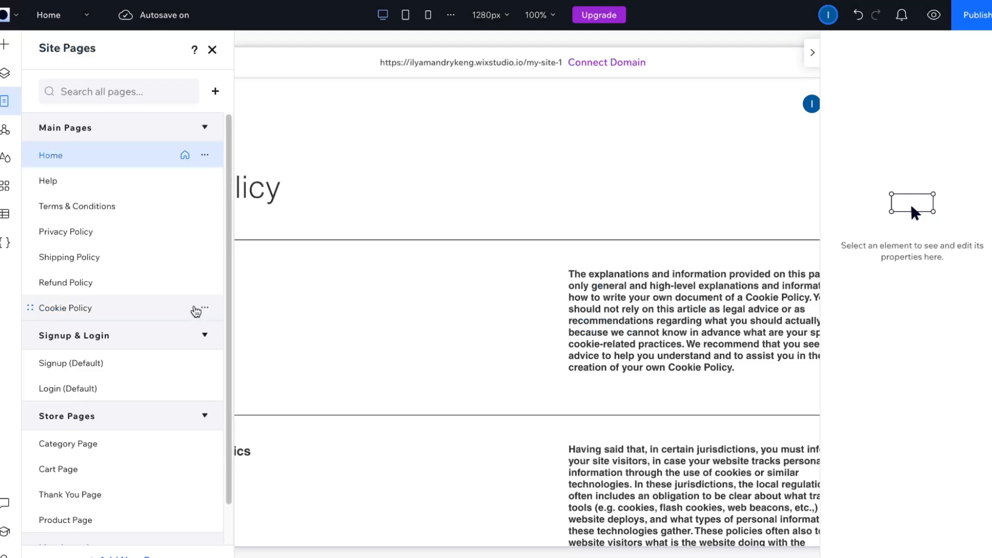
Step: Delete the Refund Policy page from the site's main pages
{"action": "left_click", "coordinate": [205, 283]}
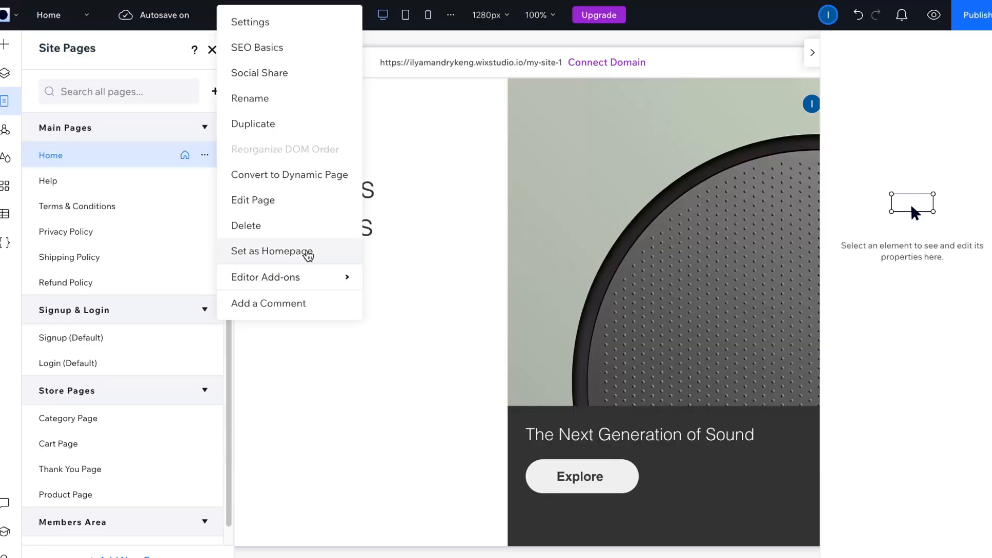
{"action": "left_click", "coordinate": [281, 228]}
{"action": "left_click", "coordinate": [588, 322]}
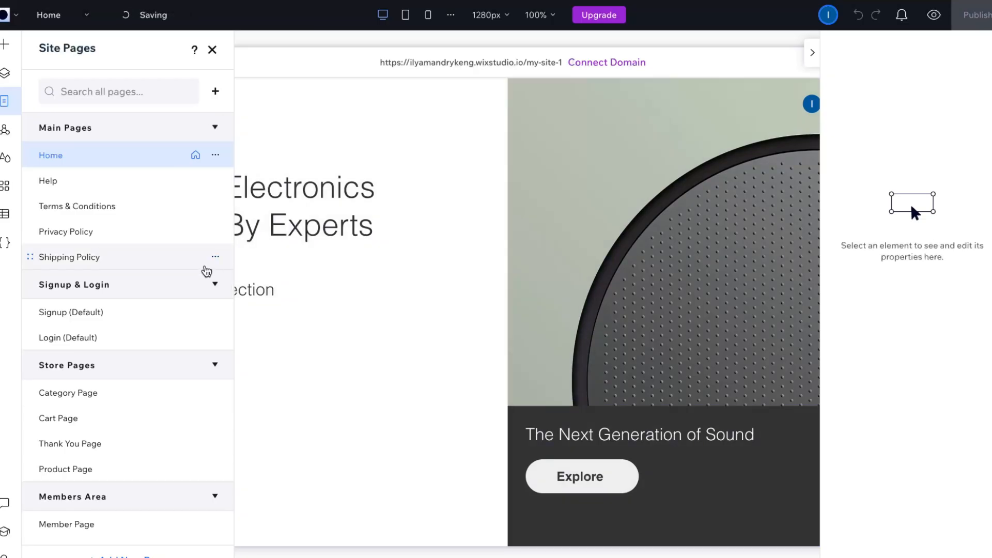
Step: Delete the Shipping Policy page from the site's main pages
{"action": "left_click", "coordinate": [215, 256]}
{"action": "left_click", "coordinate": [281, 225]}
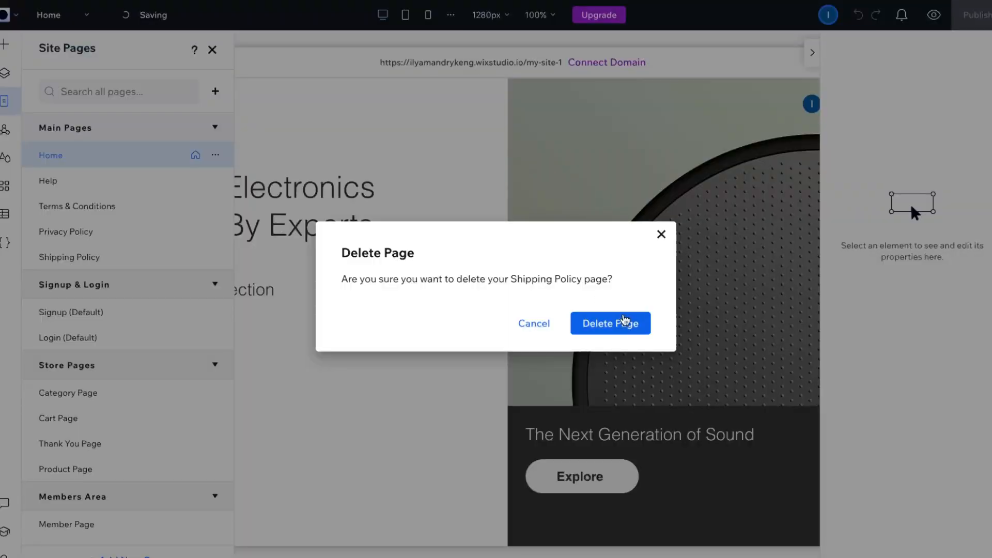
{"action": "left_click", "coordinate": [624, 320]}
Step: Delete the Privacy Policy page from the site's main pages and close the page management
{"action": "left_click", "coordinate": [215, 232]}
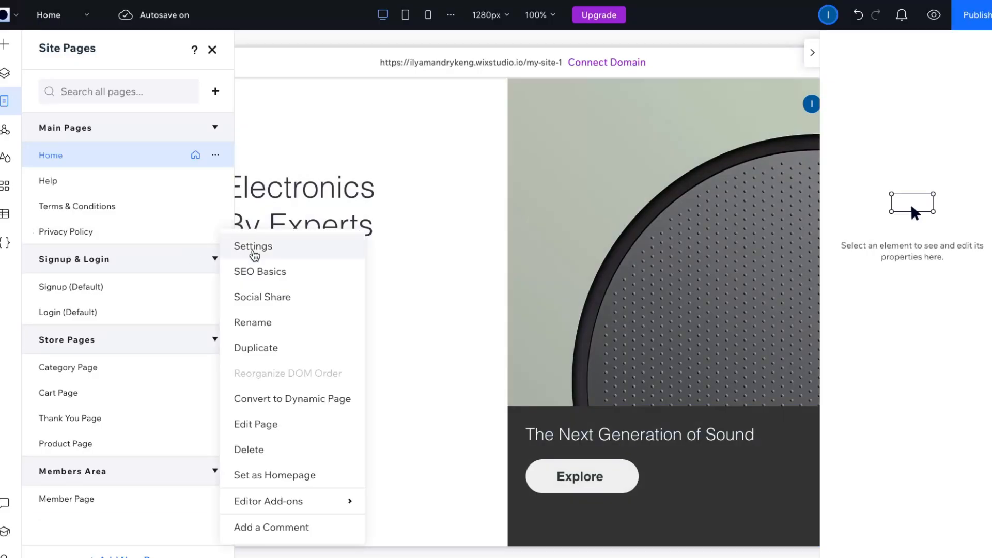
{"action": "left_click", "coordinate": [278, 454]}
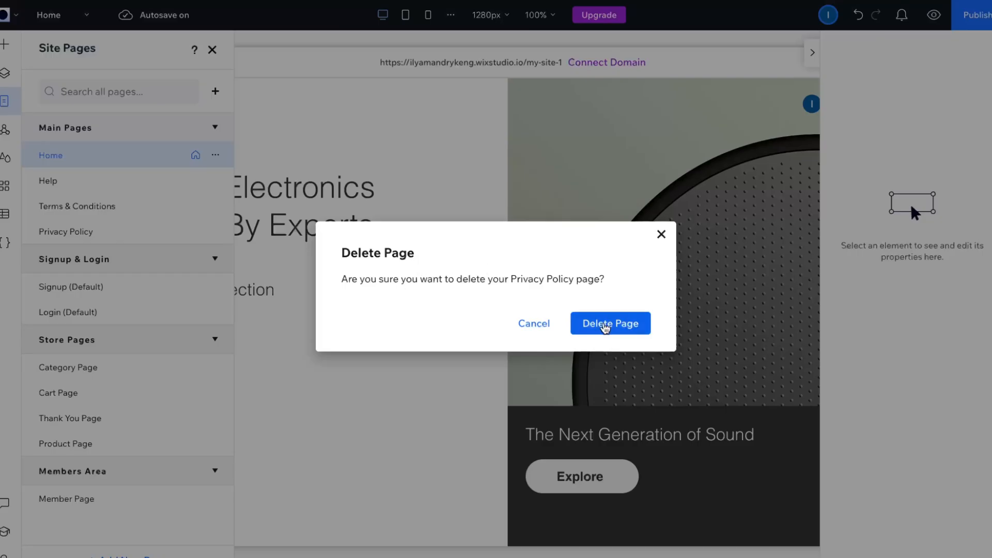
{"action": "left_click", "coordinate": [605, 325]}
{"action": "left_click", "coordinate": [212, 49]}
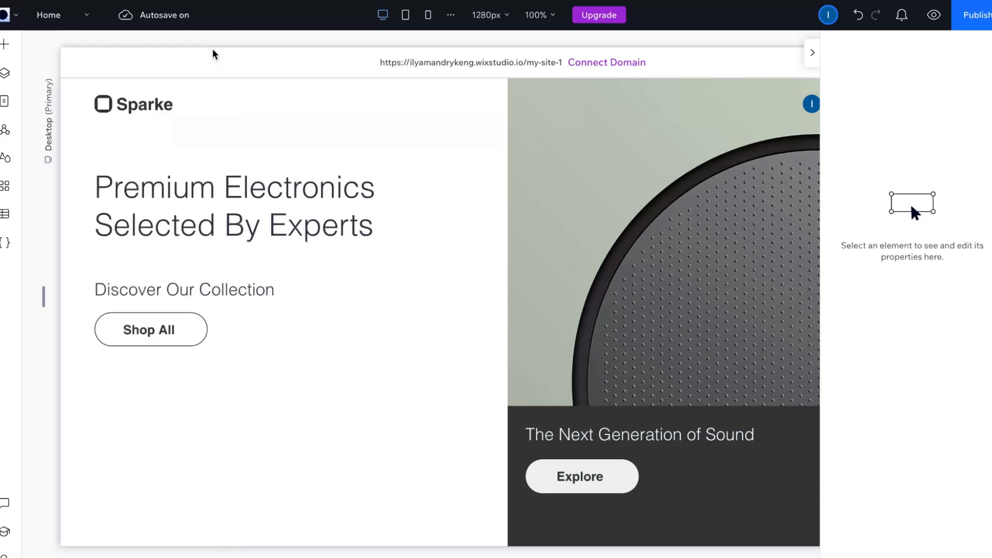
Step: Hide the element properties to see the full canvas and check the list of remaining site pages
{"action": "left_click", "coordinate": [811, 54]}
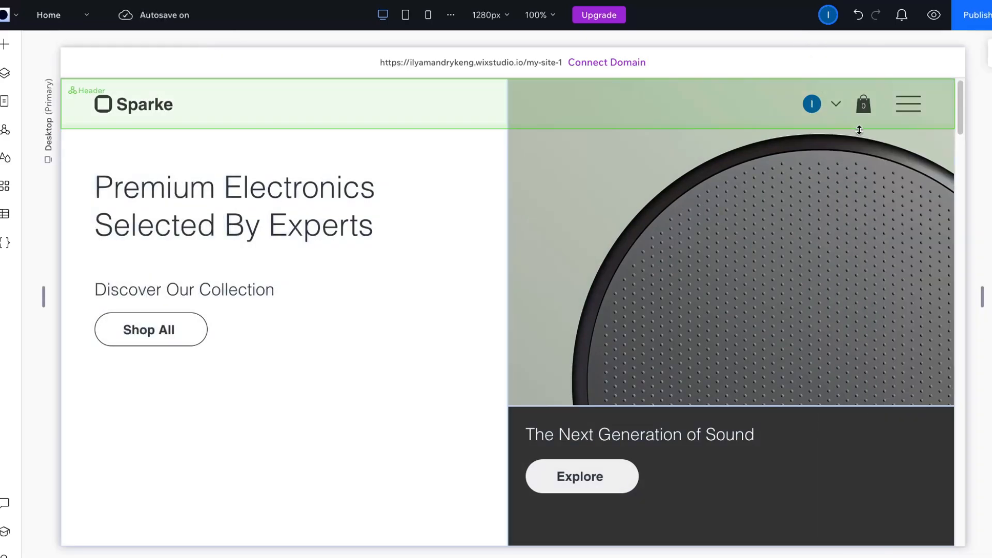
{"action": "left_click", "coordinate": [52, 14]}
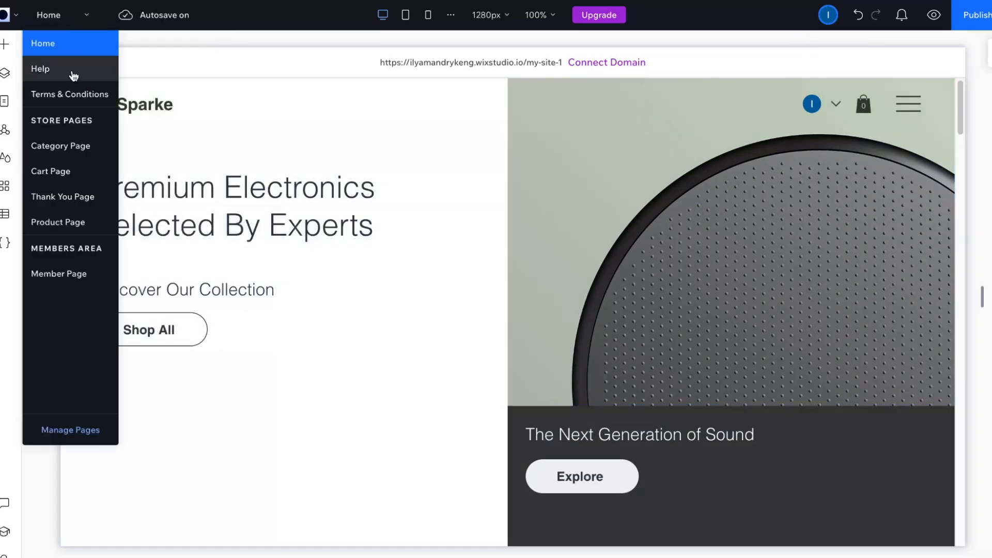
{"action": "left_click", "coordinate": [96, 28]}
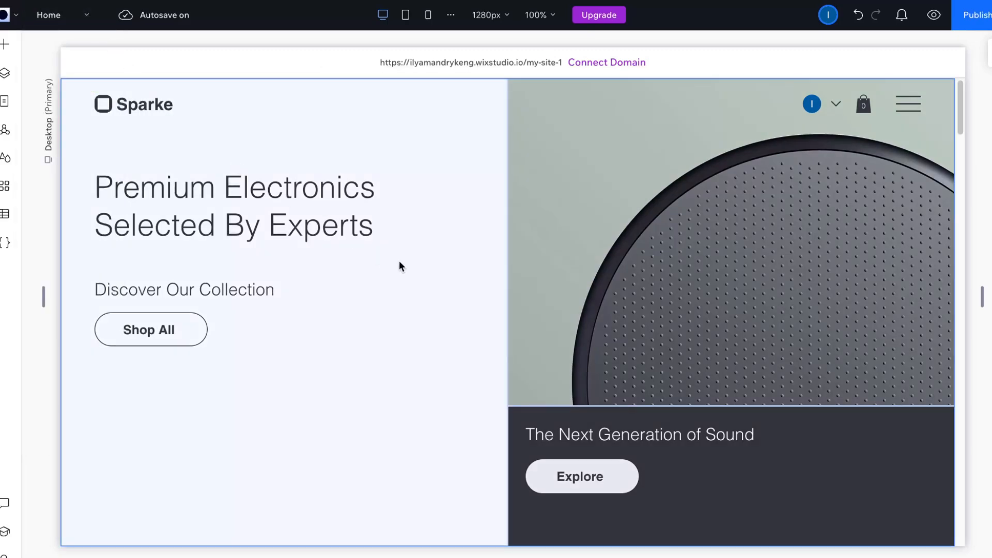
Step: Delete the cell holding the large round speaker image from the home page's opening section grid
{"action": "left_click", "coordinate": [799, 277]}
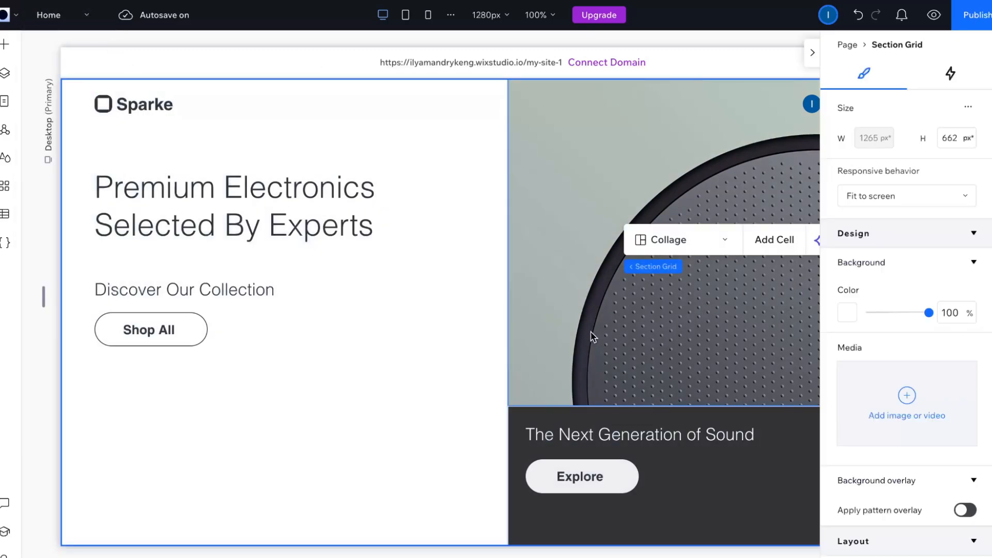
{"action": "scroll", "coordinate": [593, 338], "scroll_direction": "down", "scroll_amount": 1}
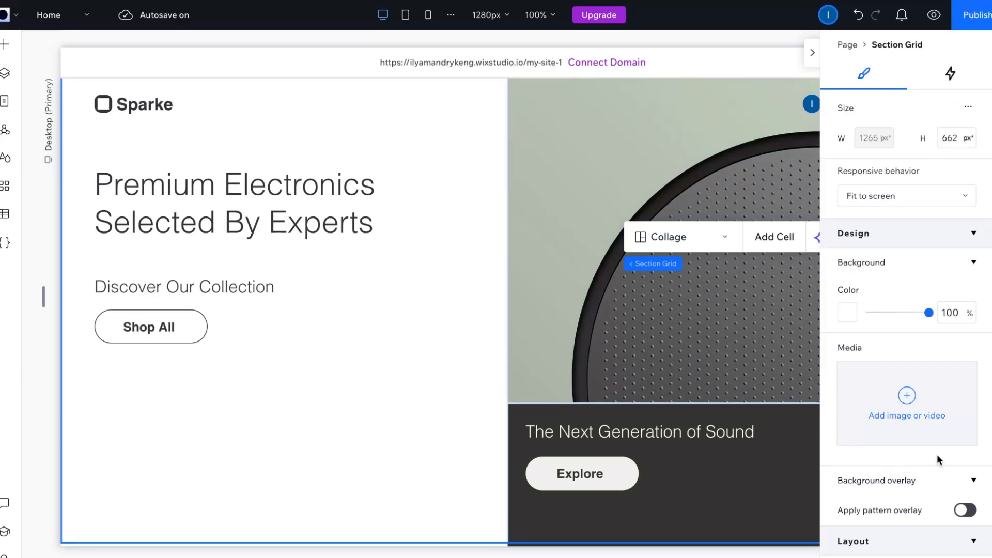
{"action": "left_click", "coordinate": [653, 311]}
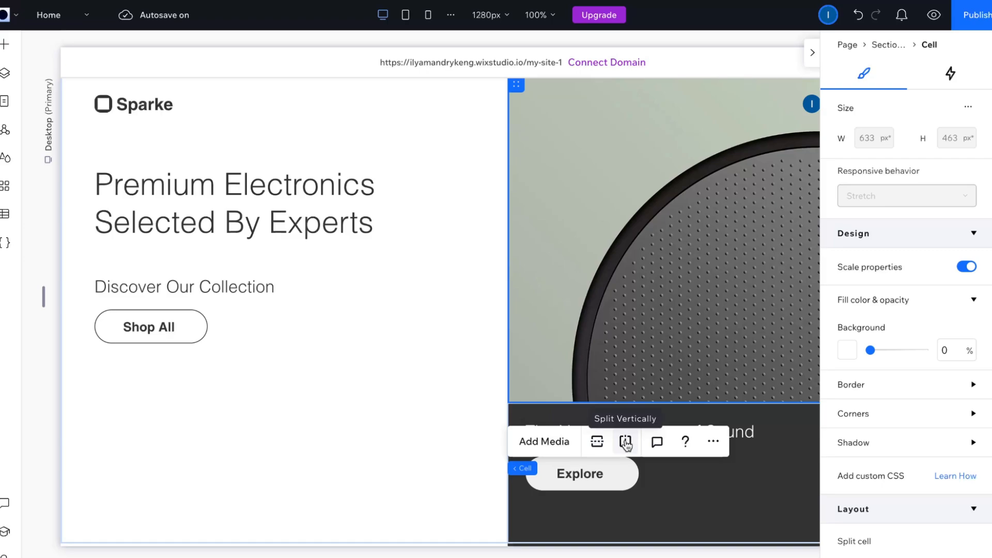
{"action": "left_click", "coordinate": [723, 444]}
{"action": "mouse_move", "coordinate": [809, 114]}
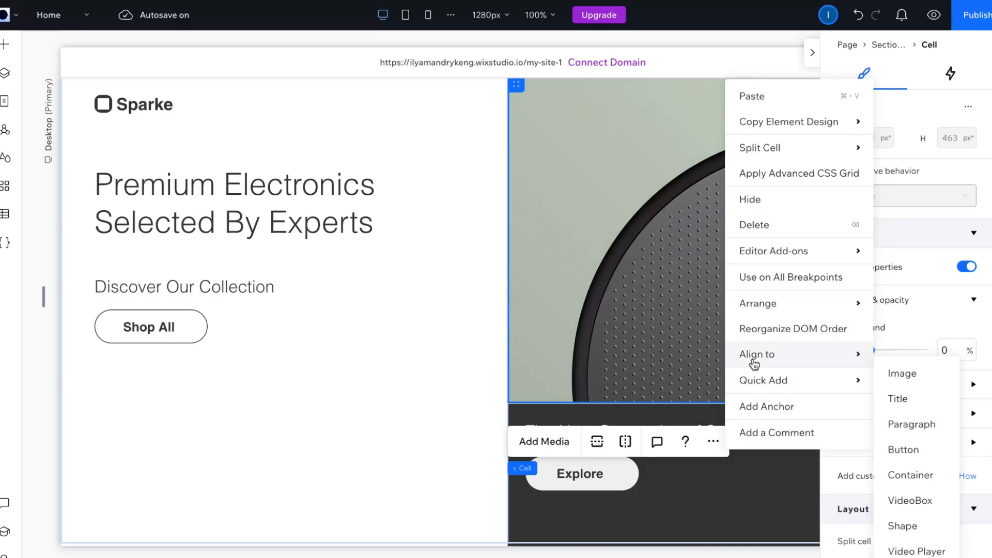
{"action": "left_click", "coordinate": [761, 228]}
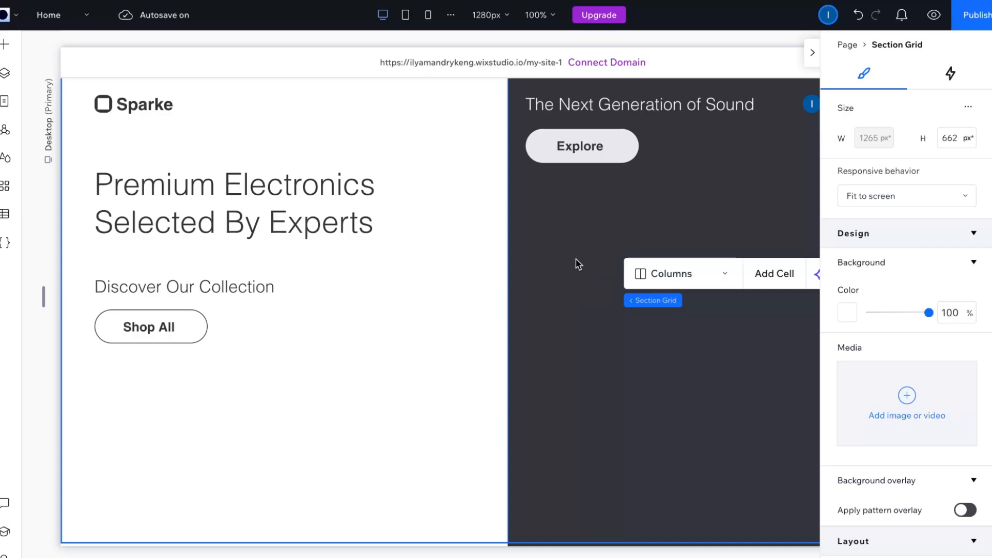
Step: Look over the products on the home page, switch to the site dashboard and open the store's product list
{"action": "scroll", "coordinate": [576, 381], "scroll_direction": "down", "scroll_amount": 8}
{"action": "scroll", "coordinate": [576, 380], "scroll_direction": "down", "scroll_amount": 5}
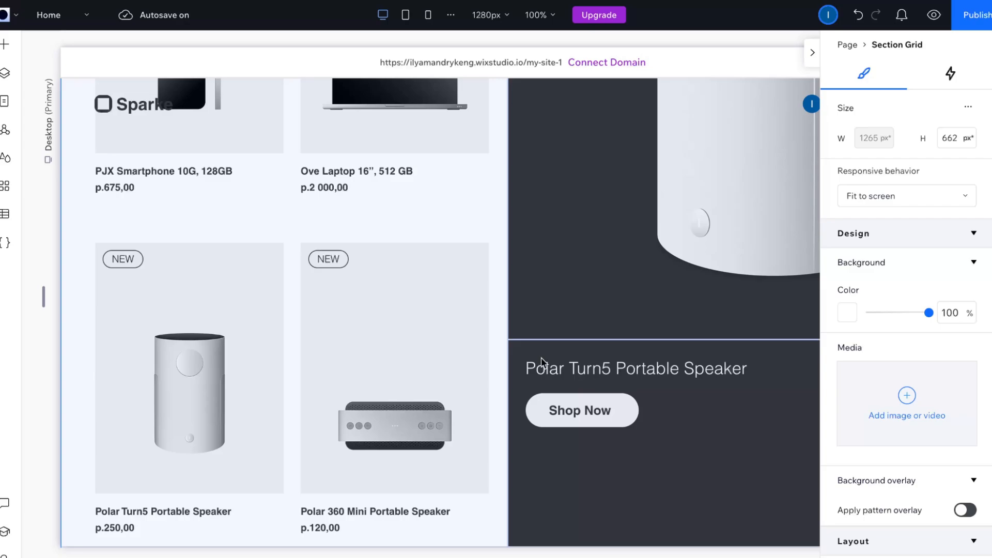
{"action": "left_click", "coordinate": [17, 19]}
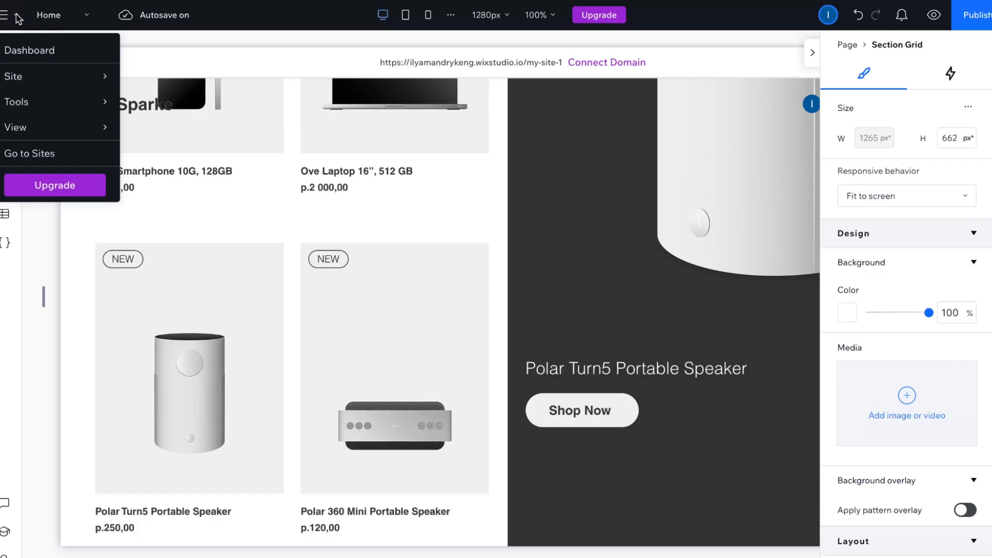
{"action": "left_click", "coordinate": [19, 46]}
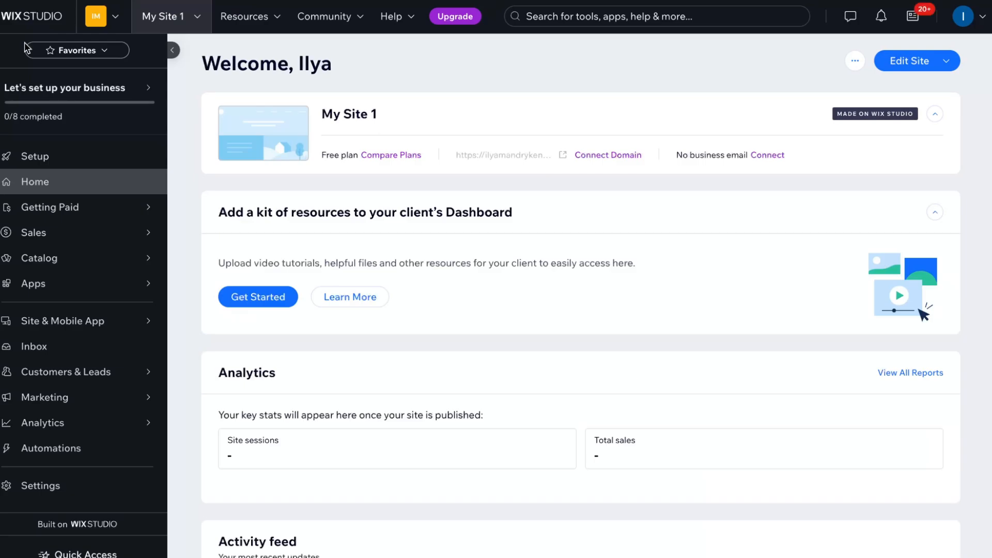
{"action": "mouse_move", "coordinate": [76, 266]}
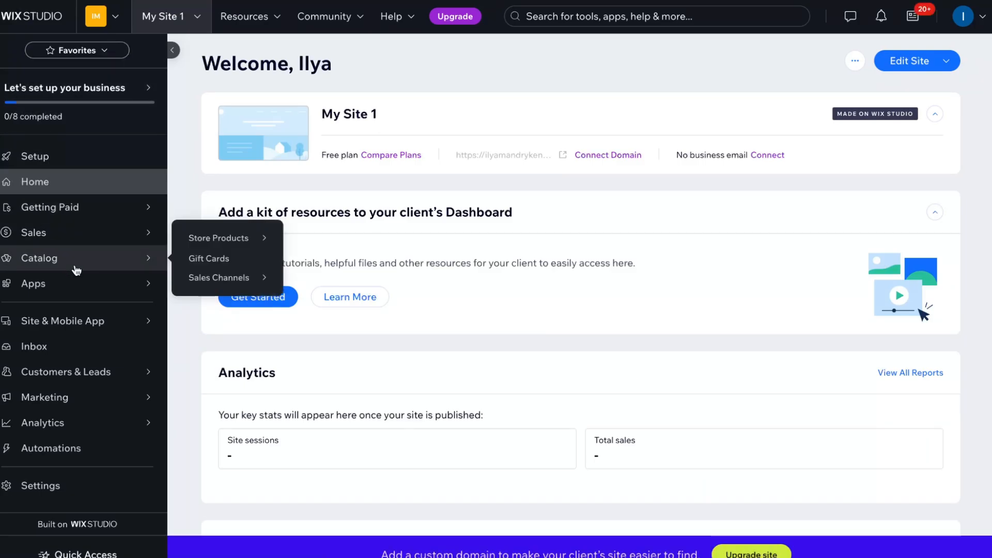
{"action": "left_click", "coordinate": [214, 240]}
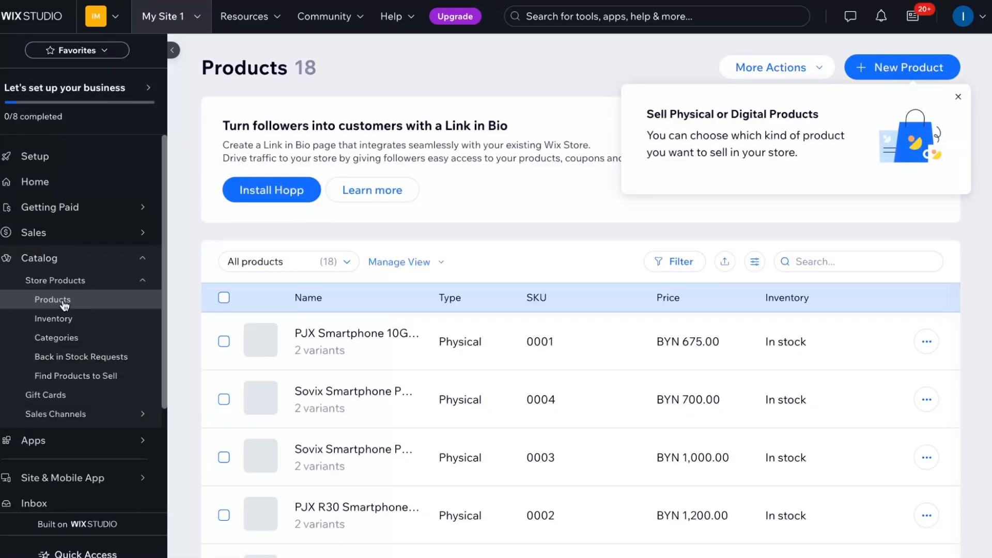
Step: Dismiss the product types tip and delete the six products with SKUs 0014 to 0018 and 0007 from the store
{"action": "scroll", "coordinate": [532, 310], "scroll_direction": "down", "scroll_amount": 4}
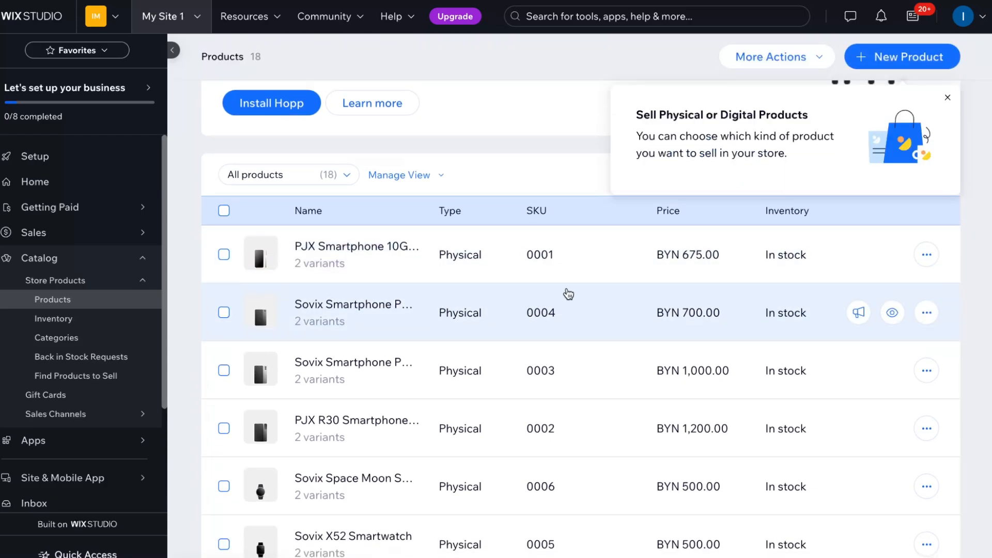
{"action": "scroll", "coordinate": [565, 299], "scroll_direction": "down", "scroll_amount": 6}
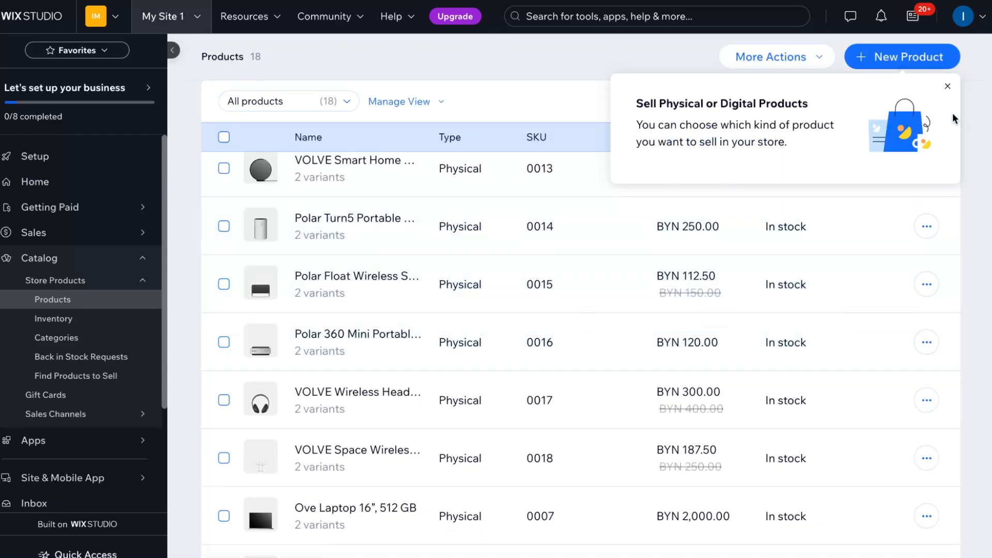
{"action": "left_click", "coordinate": [946, 90]}
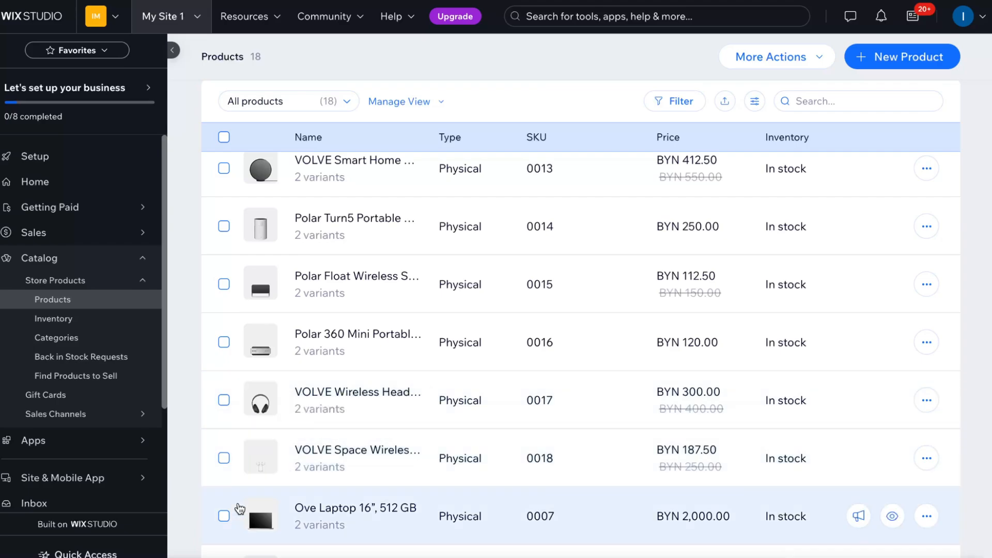
{"action": "left_click", "coordinate": [224, 516]}
{"action": "left_click", "coordinate": [224, 458]}
{"action": "left_click", "coordinate": [224, 400]}
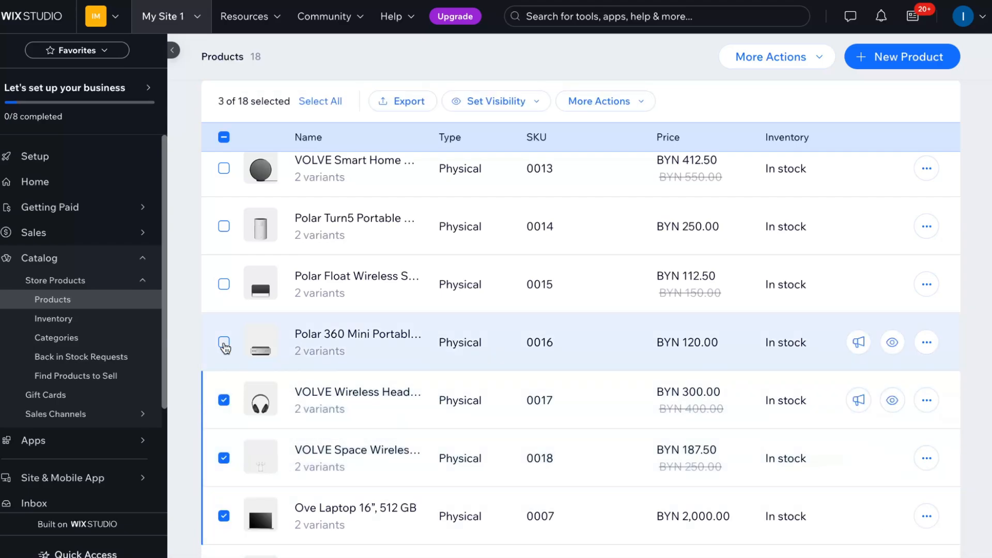
{"action": "left_click", "coordinate": [224, 342]}
{"action": "left_click", "coordinate": [224, 284]}
{"action": "left_click", "coordinate": [233, 223]}
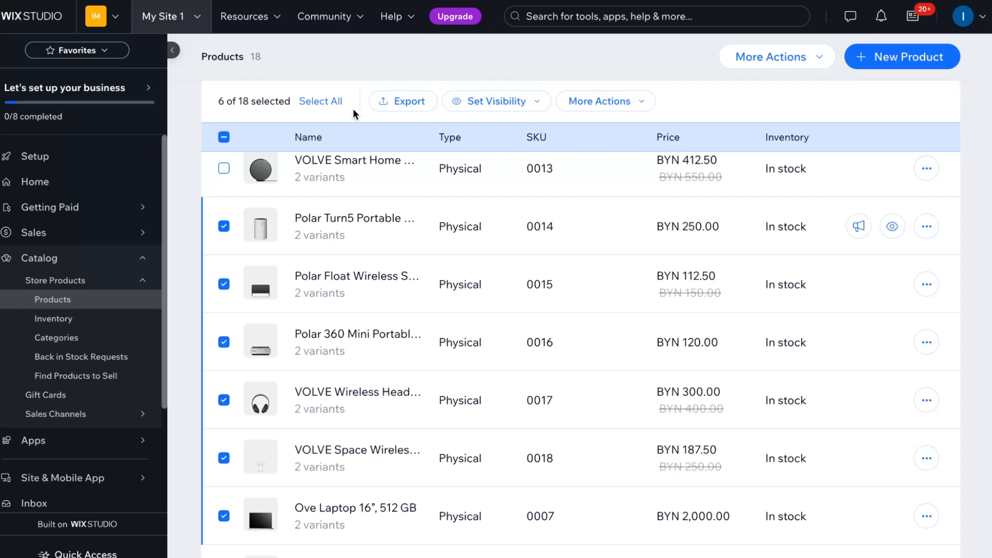
{"action": "left_click", "coordinate": [589, 101]}
{"action": "left_click", "coordinate": [574, 314]}
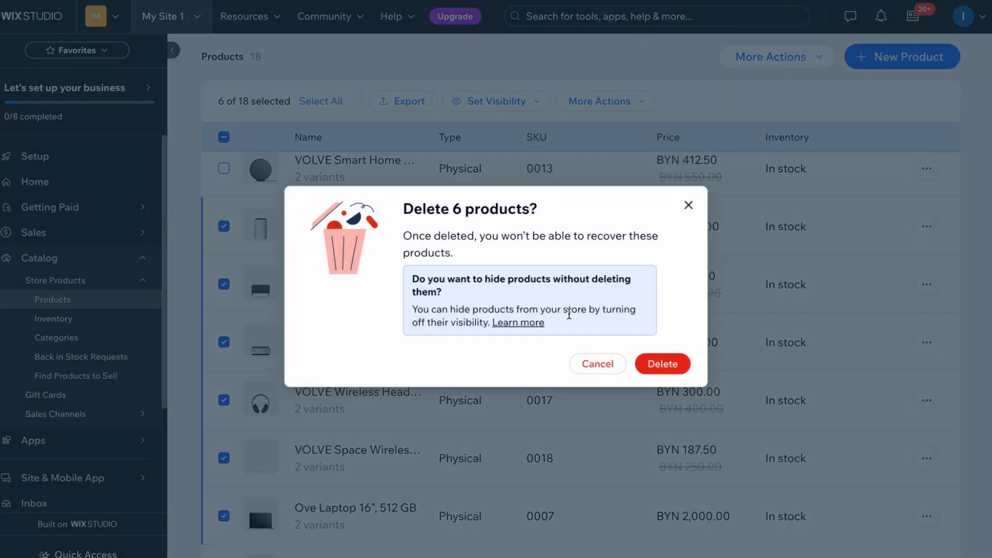
{"action": "left_click", "coordinate": [678, 361]}
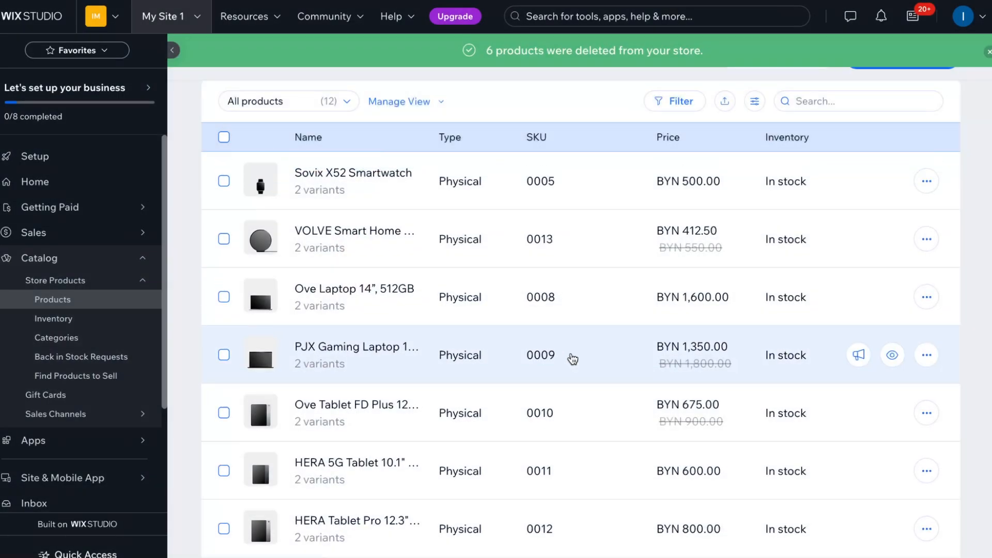
Step: Open the PJX Smartphone 10G, 128GB product for editing and remove both of its images
{"action": "scroll", "coordinate": [572, 360], "scroll_direction": "up", "scroll_amount": 6}
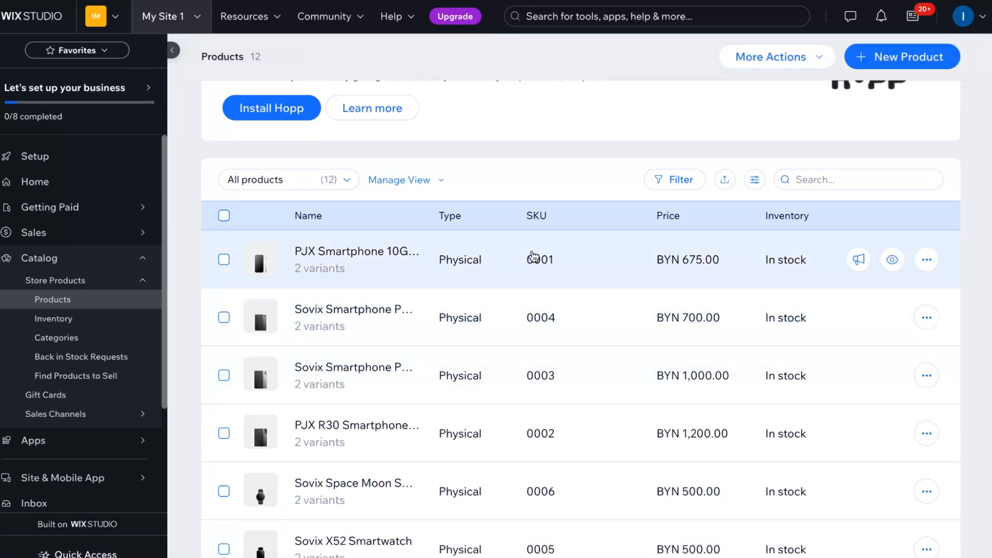
{"action": "left_click", "coordinate": [926, 259]}
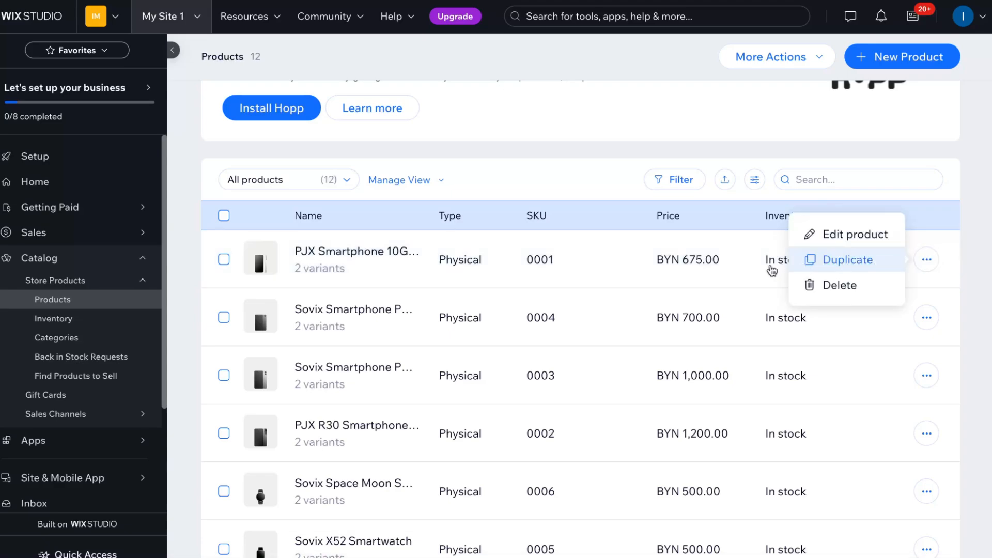
{"action": "left_click", "coordinate": [851, 235]}
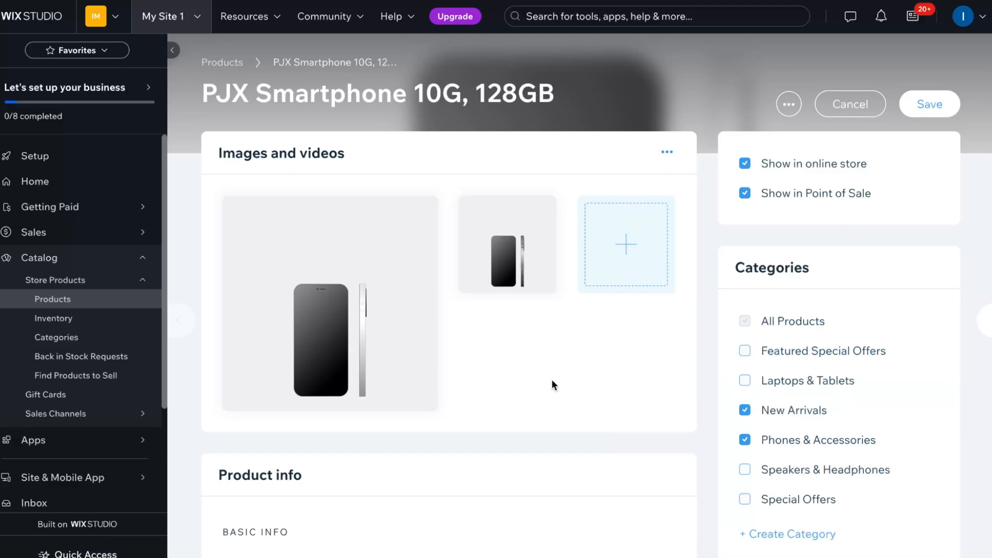
{"action": "mouse_move", "coordinate": [416, 274]}
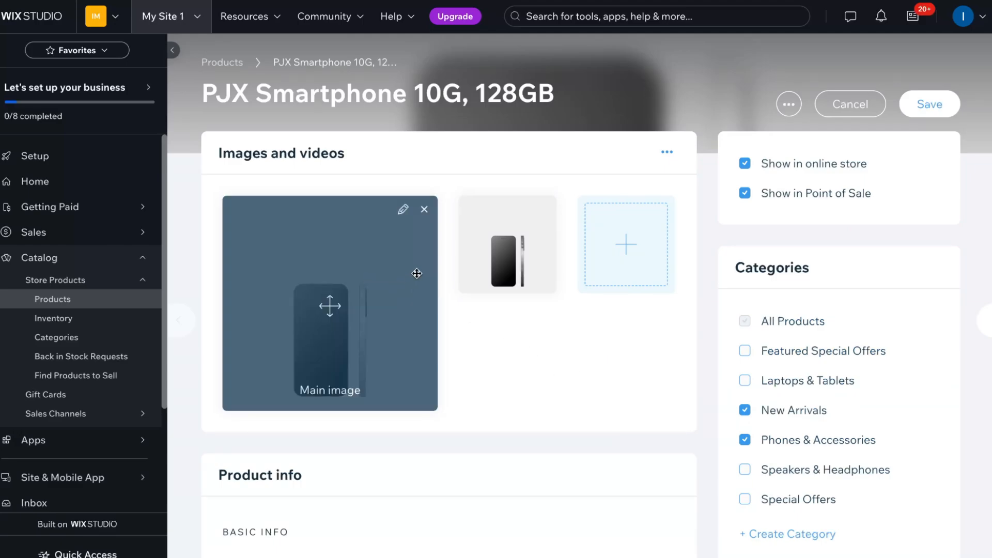
{"action": "left_click", "coordinate": [425, 210]}
{"action": "left_click", "coordinate": [424, 209]}
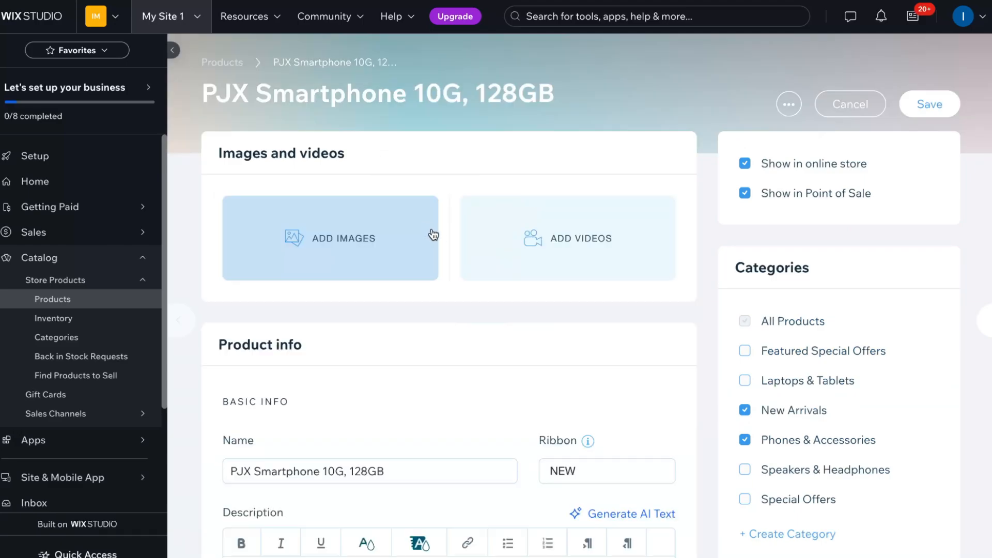
Step: Review the smartphone's name, ribbon, description, additional info sections and pricing settings
{"action": "scroll", "coordinate": [568, 279], "scroll_direction": "down", "scroll_amount": 4}
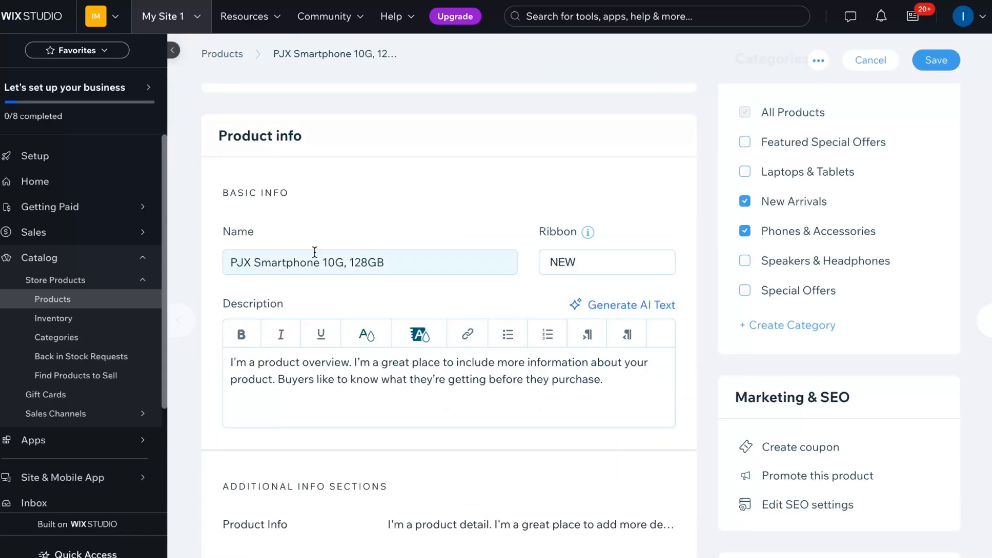
{"action": "scroll", "coordinate": [315, 252], "scroll_direction": "down", "scroll_amount": 5}
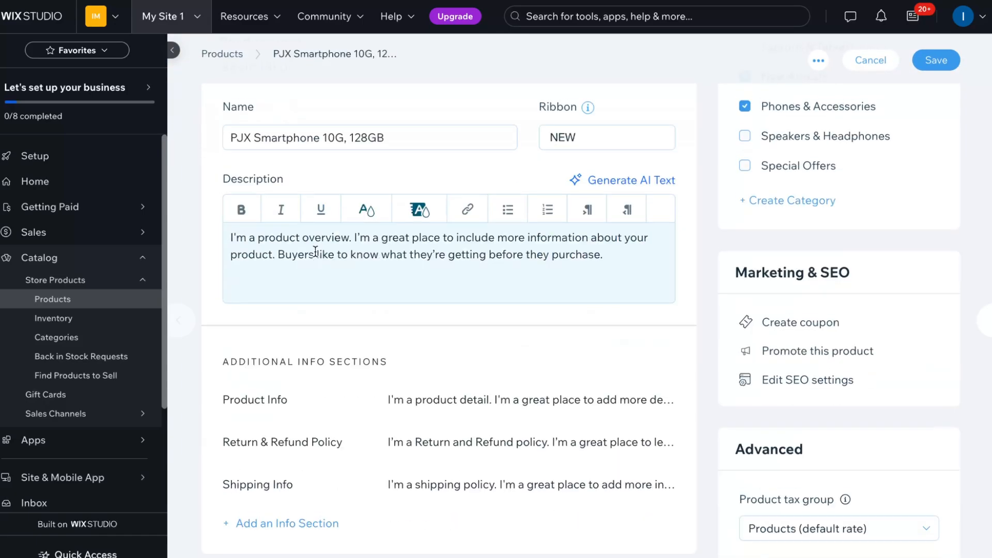
{"action": "scroll", "coordinate": [315, 254], "scroll_direction": "down", "scroll_amount": 1}
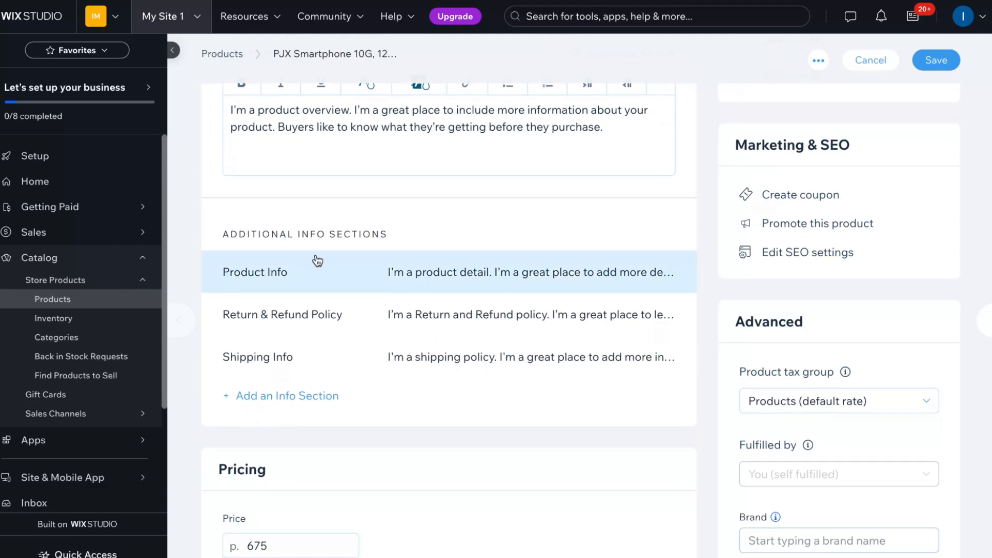
{"action": "scroll", "coordinate": [318, 260], "scroll_direction": "down", "scroll_amount": 6}
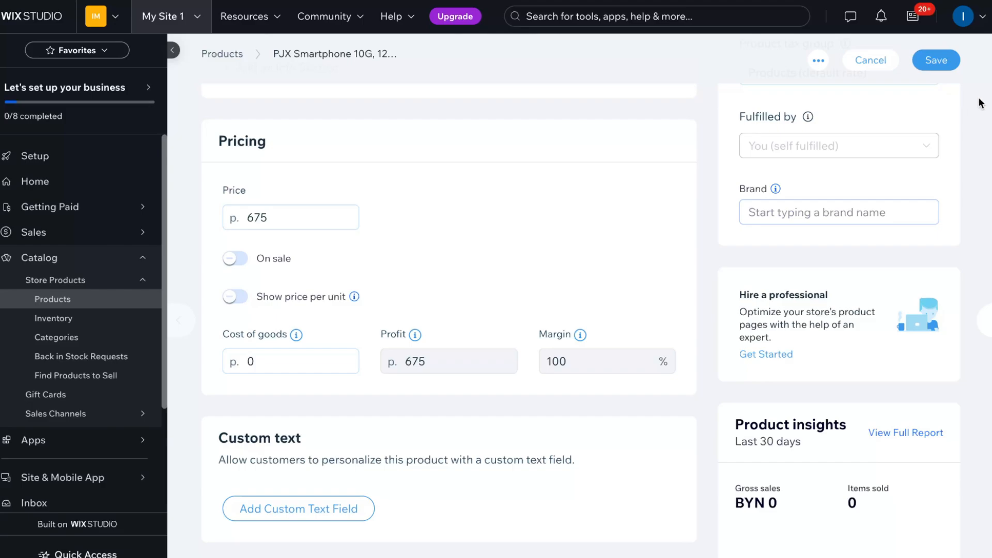
Step: Try to leave the smartphone's product page, then dismiss the save-changes dialog without choosing either option
{"action": "left_click", "coordinate": [52, 161]}
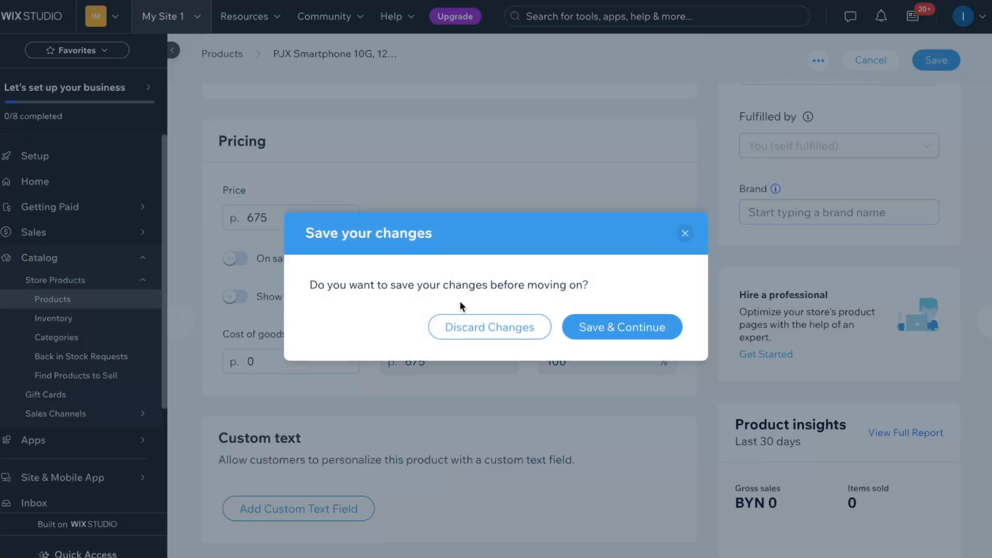
{"action": "left_click", "coordinate": [685, 233]}
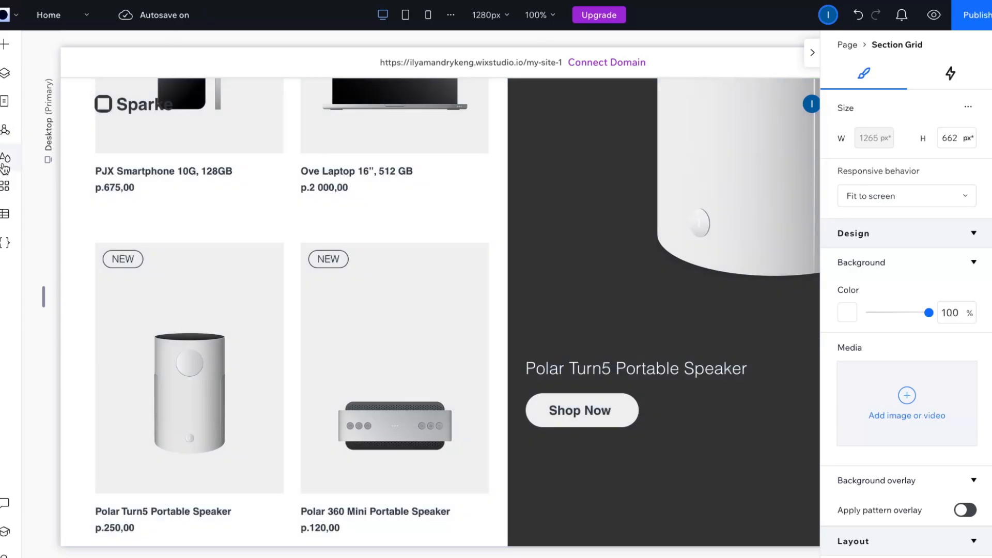
Step: Switch back to the site editor, open the App Market and look through the apps on its home page
{"action": "left_click", "coordinate": [5, 187]}
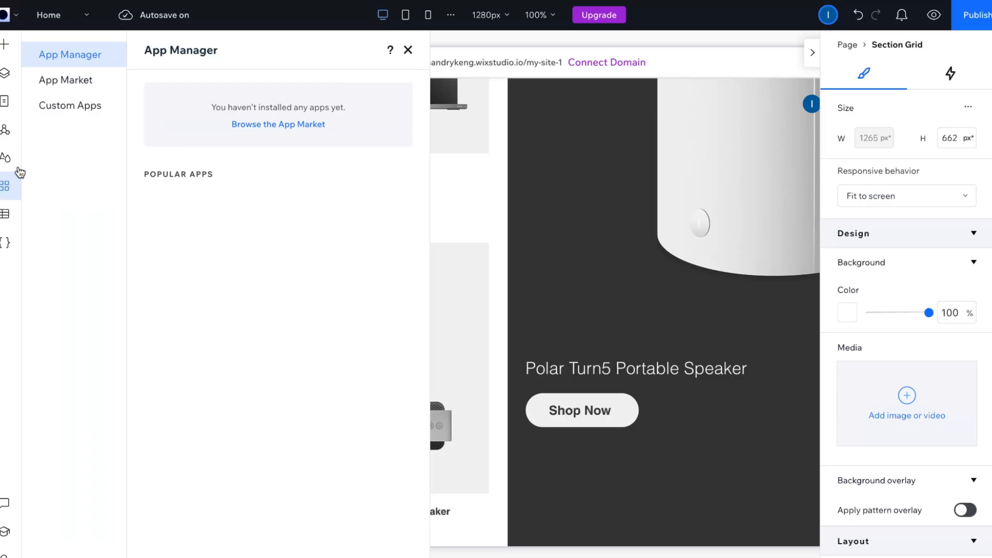
{"action": "left_click", "coordinate": [66, 82]}
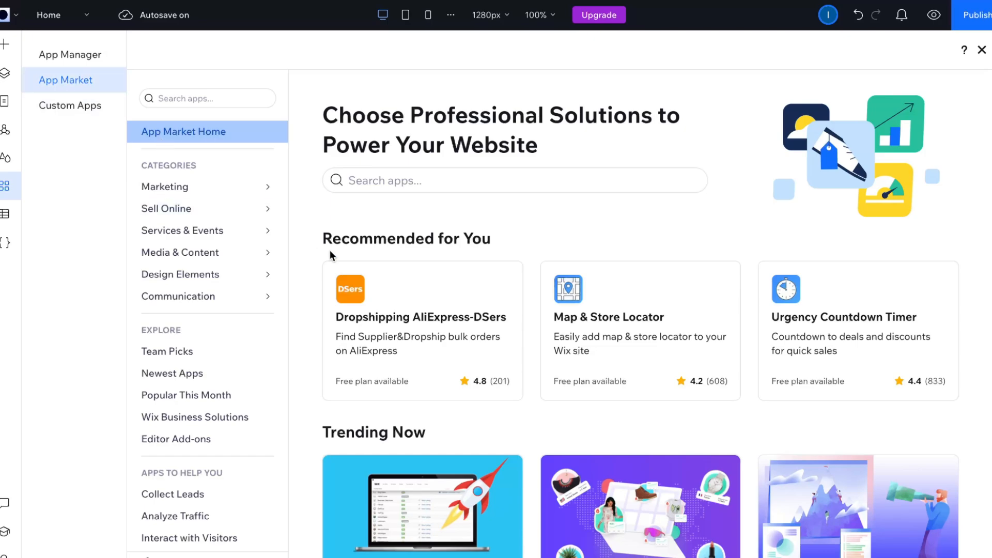
{"action": "scroll", "coordinate": [592, 304], "scroll_direction": "down", "scroll_amount": 9}
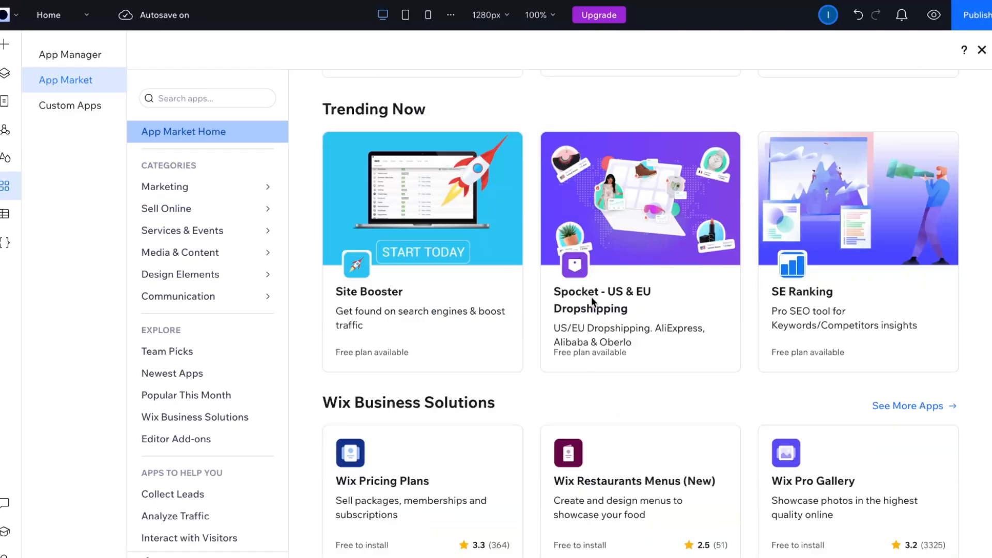
{"action": "scroll", "coordinate": [591, 303], "scroll_direction": "down", "scroll_amount": 12}
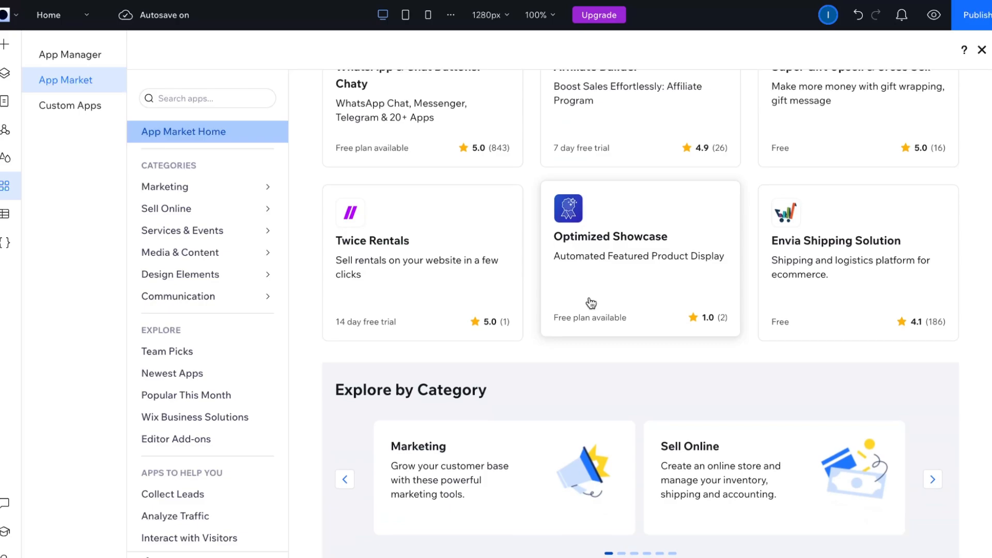
{"action": "scroll", "coordinate": [591, 303], "scroll_direction": "down", "scroll_amount": 6}
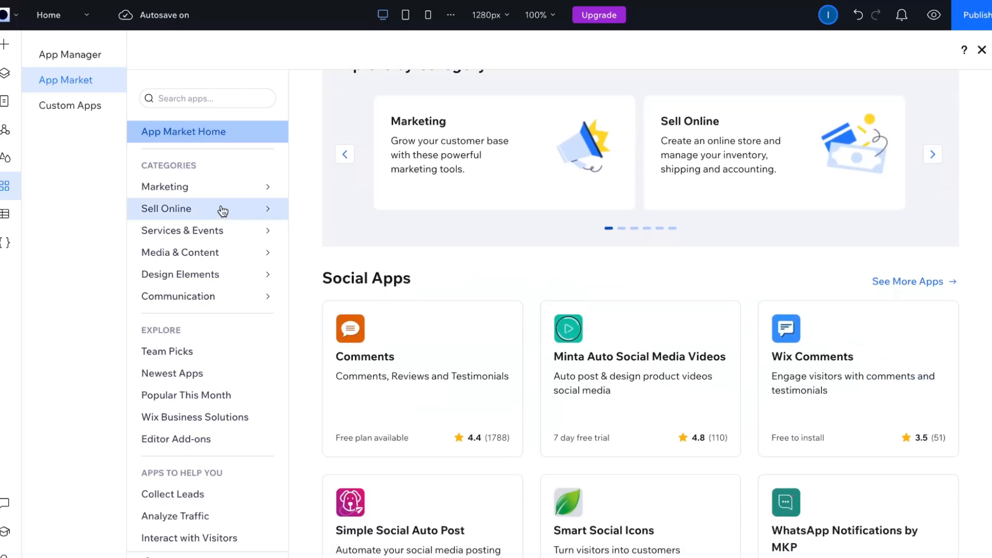
Step: Open the Stores subcategory under Sell Online in the App Market and look through its apps
{"action": "mouse_move", "coordinate": [189, 194]}
{"action": "mouse_move", "coordinate": [184, 214]}
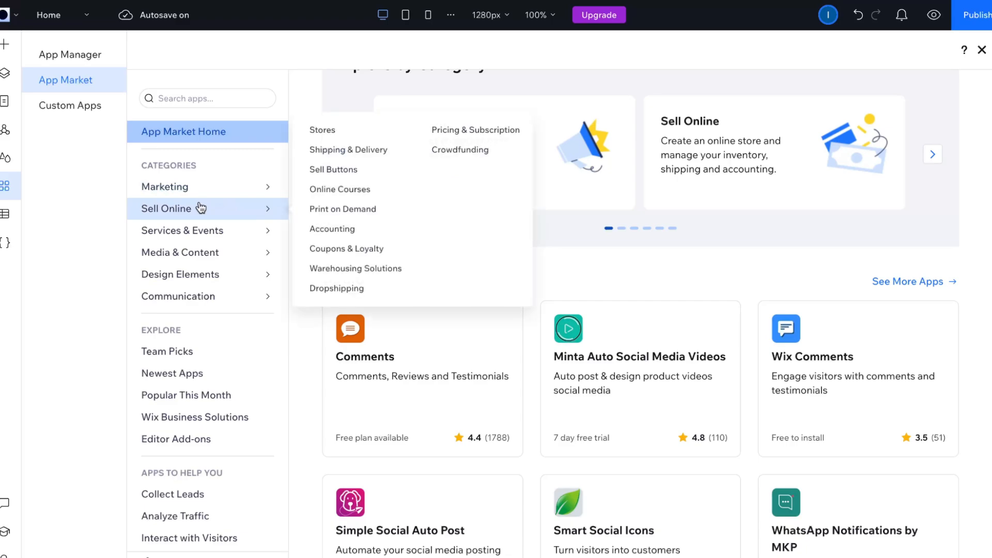
{"action": "left_click", "coordinate": [325, 130]}
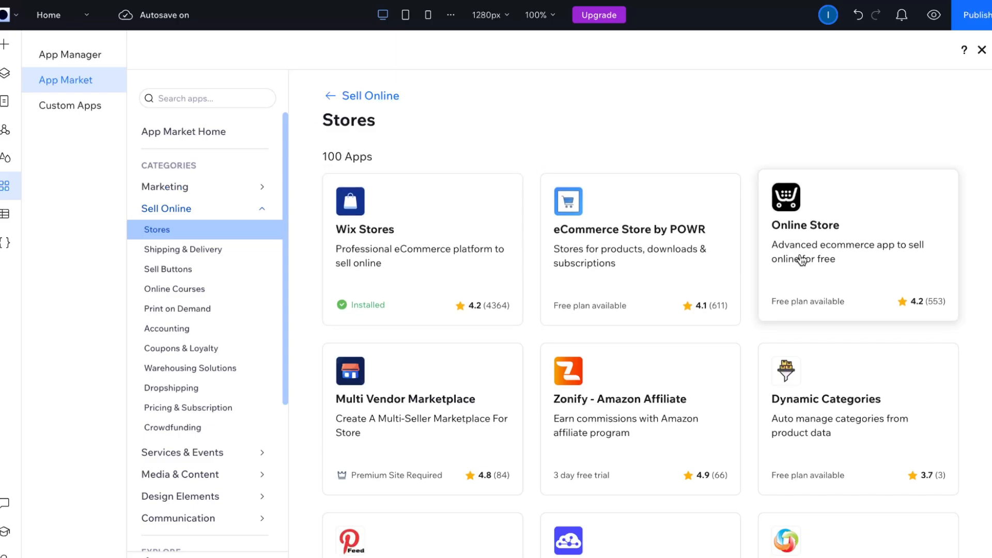
{"action": "scroll", "coordinate": [802, 260], "scroll_direction": "down", "scroll_amount": 8}
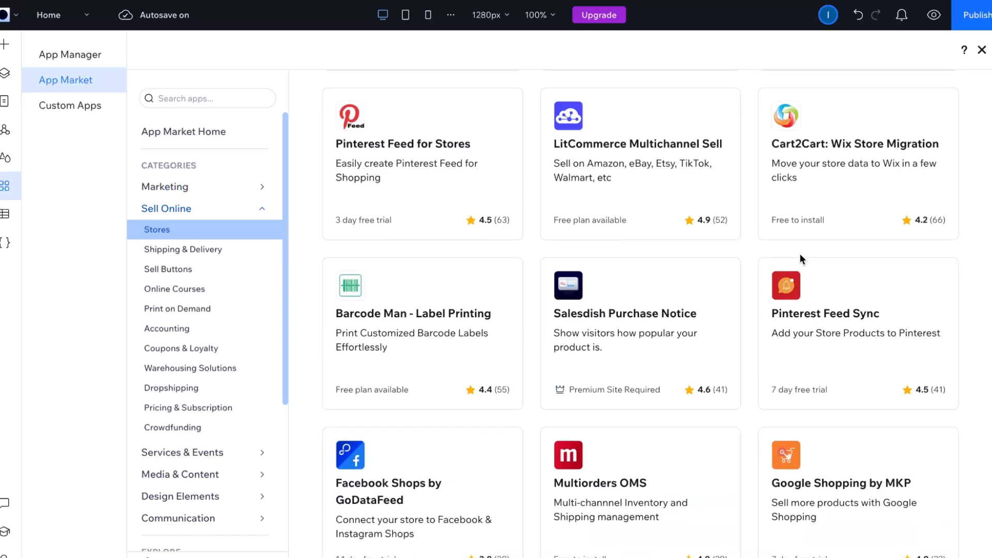
Step: Look through the Shipping & Delivery apps in the Sell Online category
{"action": "left_click", "coordinate": [154, 253]}
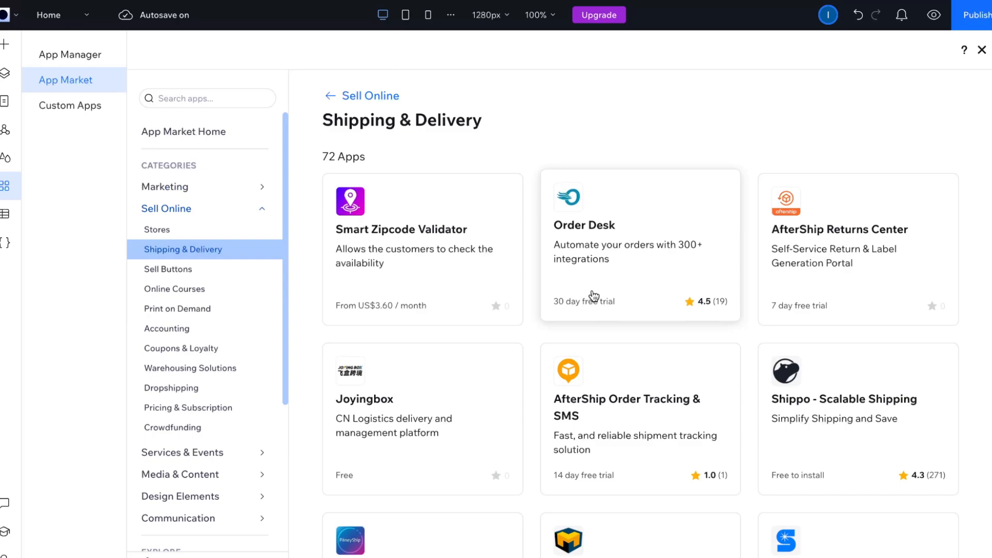
{"action": "scroll", "coordinate": [595, 295], "scroll_direction": "down", "scroll_amount": 8}
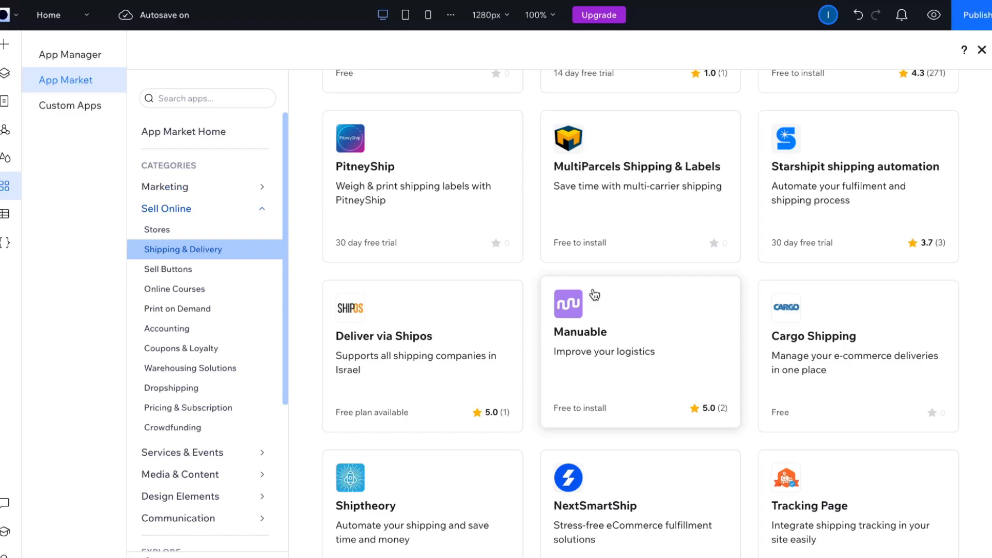
{"action": "scroll", "coordinate": [594, 295], "scroll_direction": "down", "scroll_amount": 3}
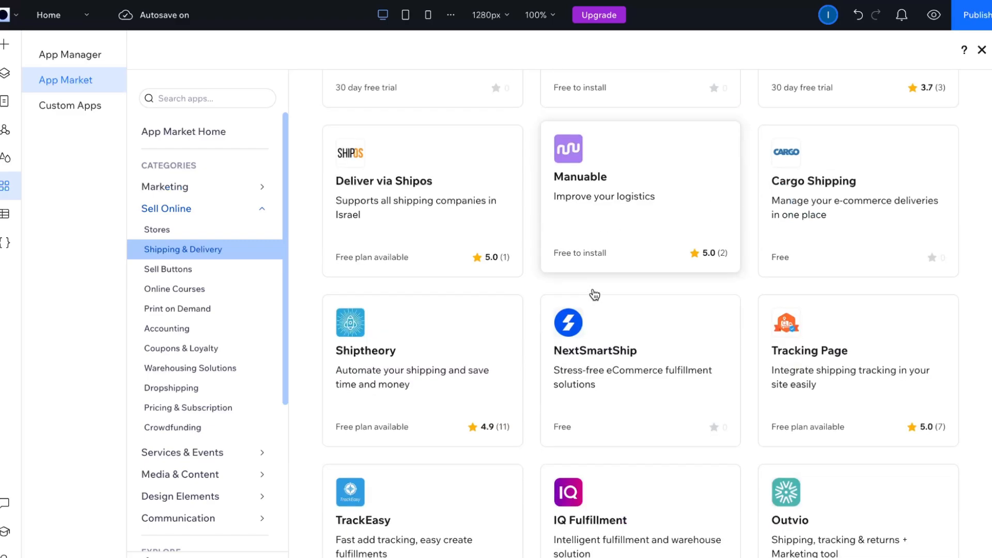
{"action": "scroll", "coordinate": [594, 294], "scroll_direction": "down", "scroll_amount": 3}
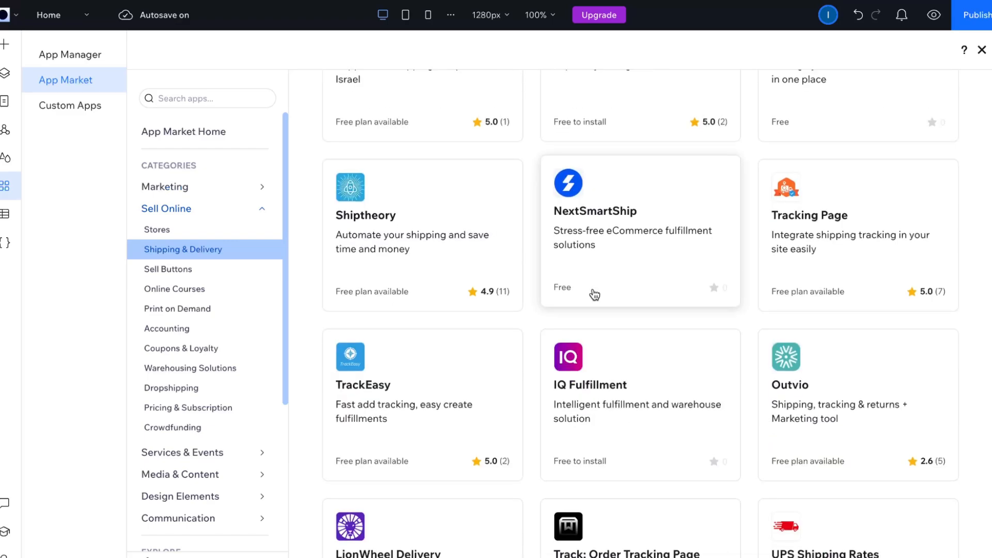
{"action": "scroll", "coordinate": [594, 294], "scroll_direction": "down", "scroll_amount": 6}
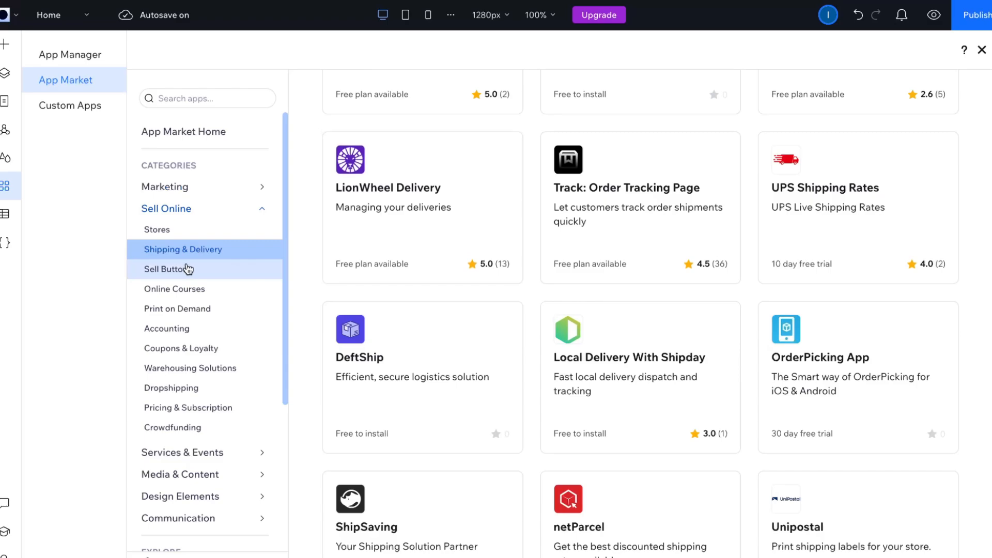
Step: View the Online Courses apps and look through the Print on Demand apps in the Sell Online category
{"action": "left_click", "coordinate": [180, 295]}
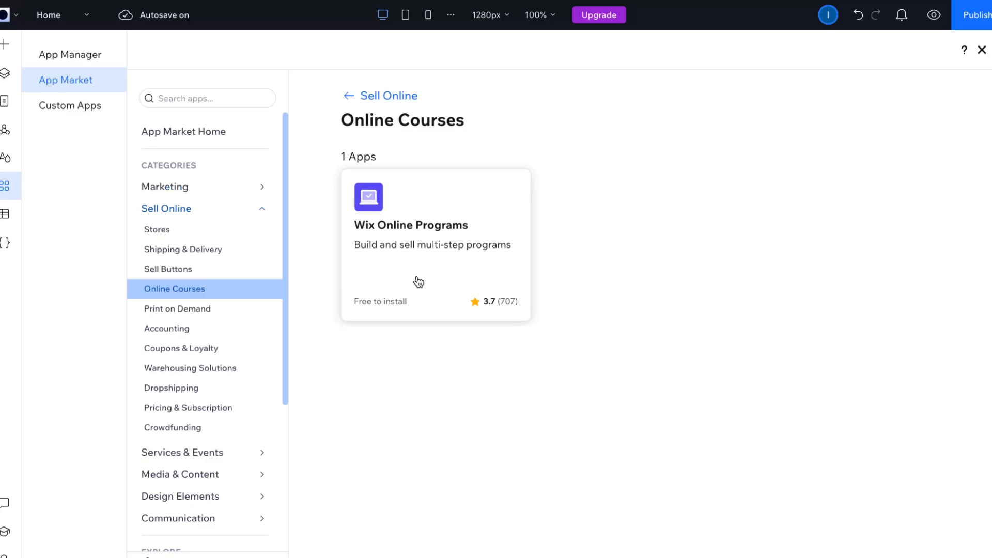
{"action": "left_click", "coordinate": [167, 313]}
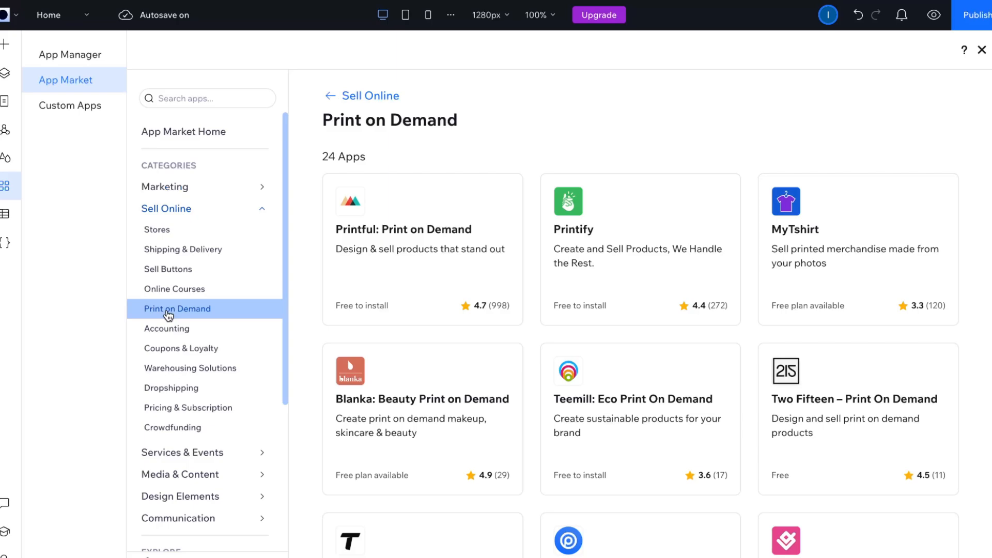
{"action": "scroll", "coordinate": [350, 340], "scroll_direction": "down", "scroll_amount": 5}
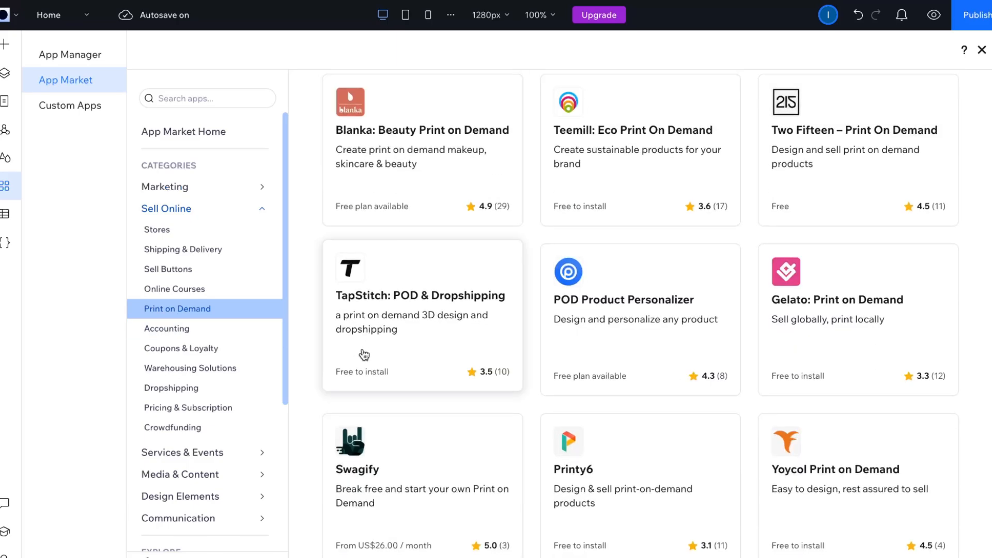
{"action": "scroll", "coordinate": [364, 353], "scroll_direction": "up", "scroll_amount": 5}
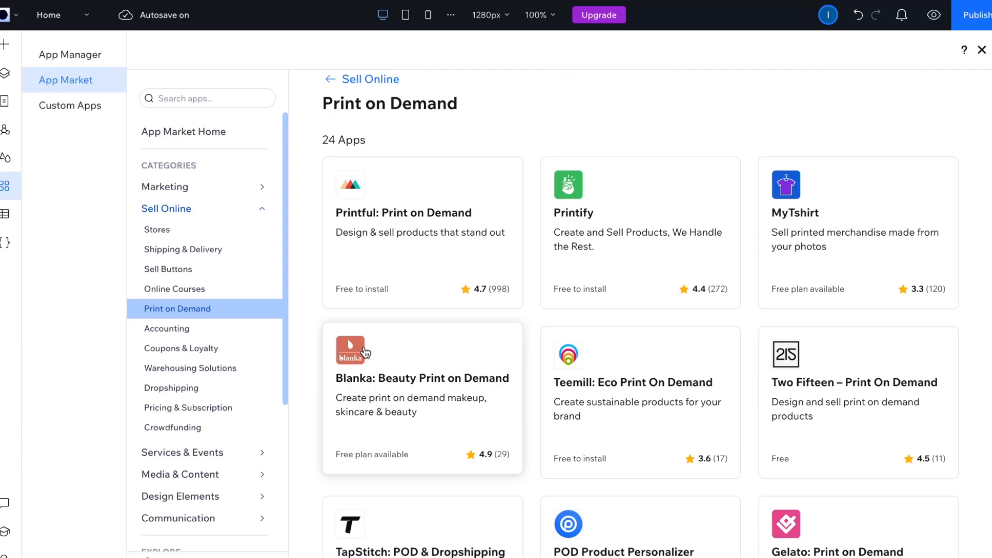
{"action": "scroll", "coordinate": [366, 352], "scroll_direction": "up", "scroll_amount": 1}
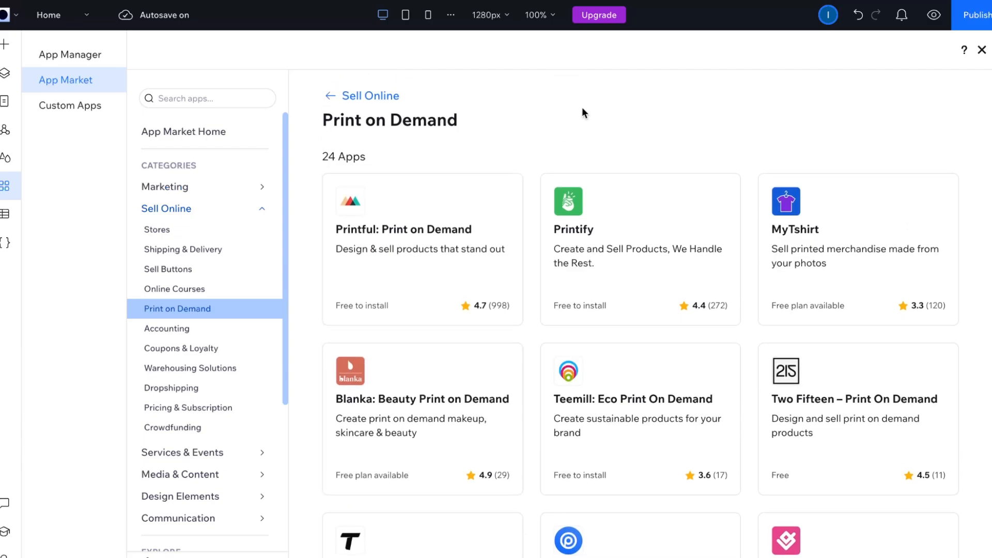
Step: Open the premium plan upgrade page and review the Enterprise, Elite, Plus, Standard and Basic plans
{"action": "mouse_move", "coordinate": [597, 19]}
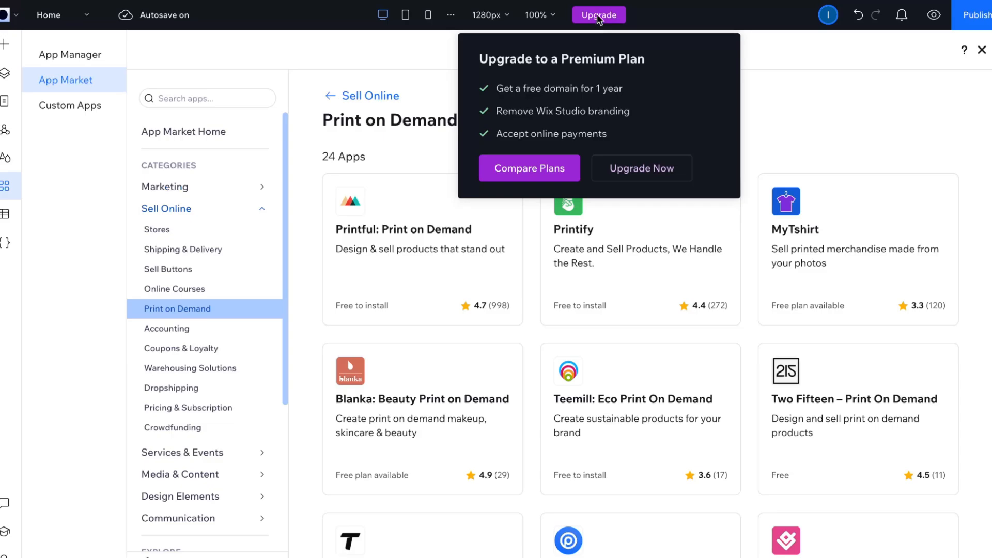
{"action": "left_click", "coordinate": [646, 169]}
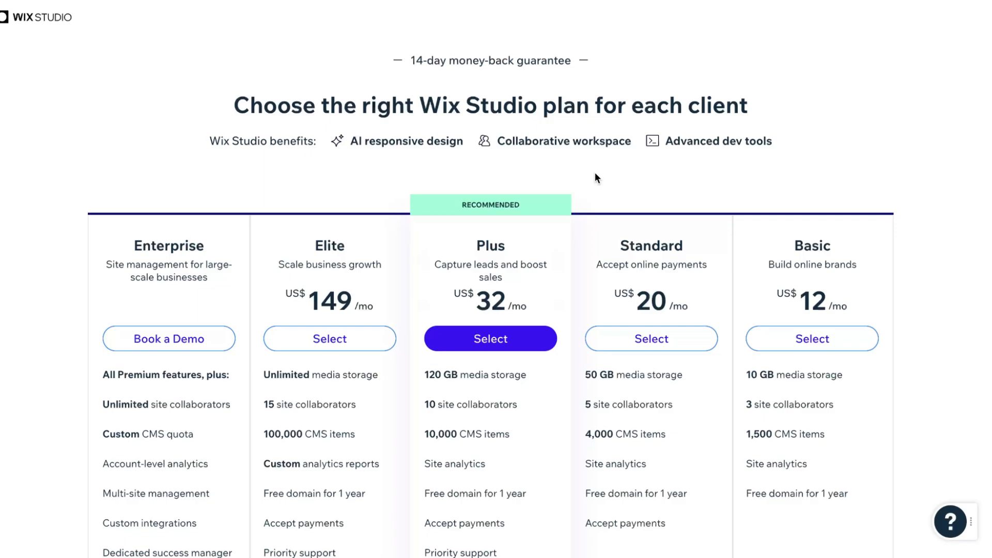
{"action": "scroll", "coordinate": [597, 178], "scroll_direction": "down", "scroll_amount": 3}
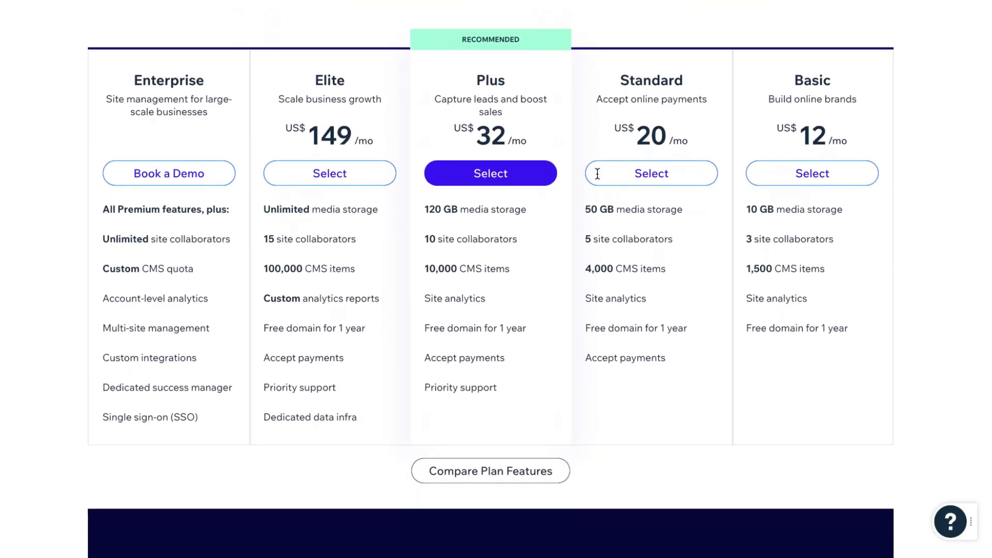
{"action": "scroll", "coordinate": [597, 173], "scroll_direction": "down", "scroll_amount": 2}
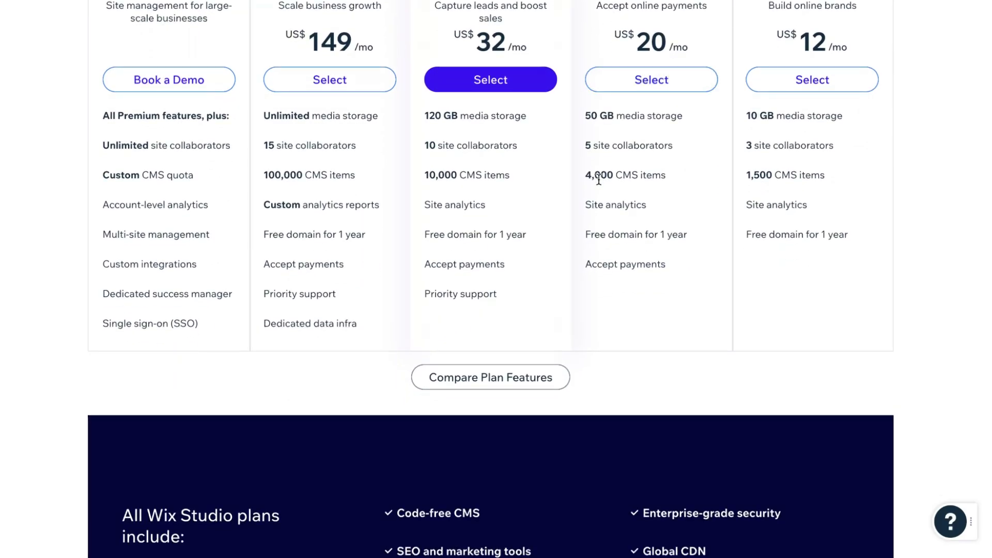
{"action": "scroll", "coordinate": [527, 392], "scroll_direction": "down", "scroll_amount": 4}
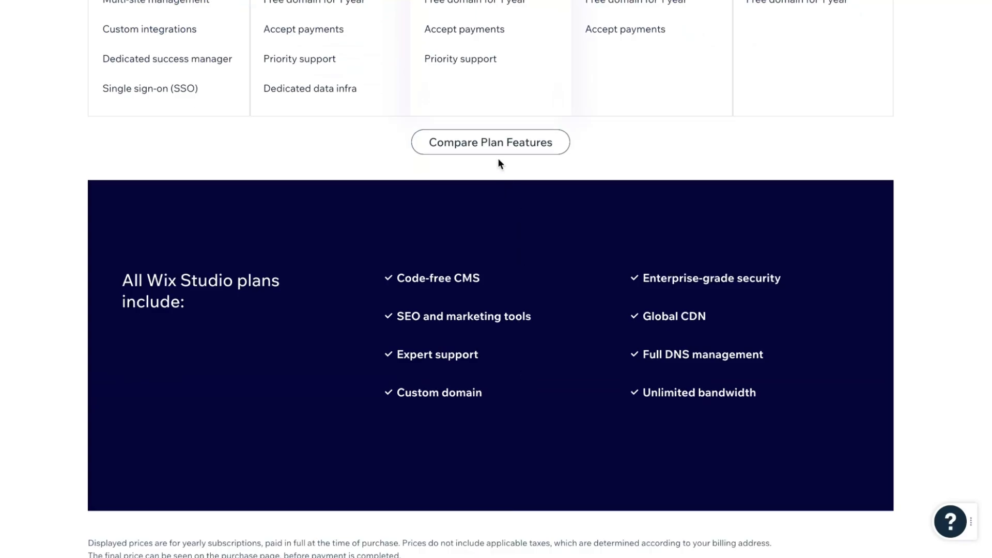
Step: Open the plan feature comparison and examine its site, data platform, marketing, eCommerce and infrastructure features for each plan
{"action": "left_click", "coordinate": [497, 148]}
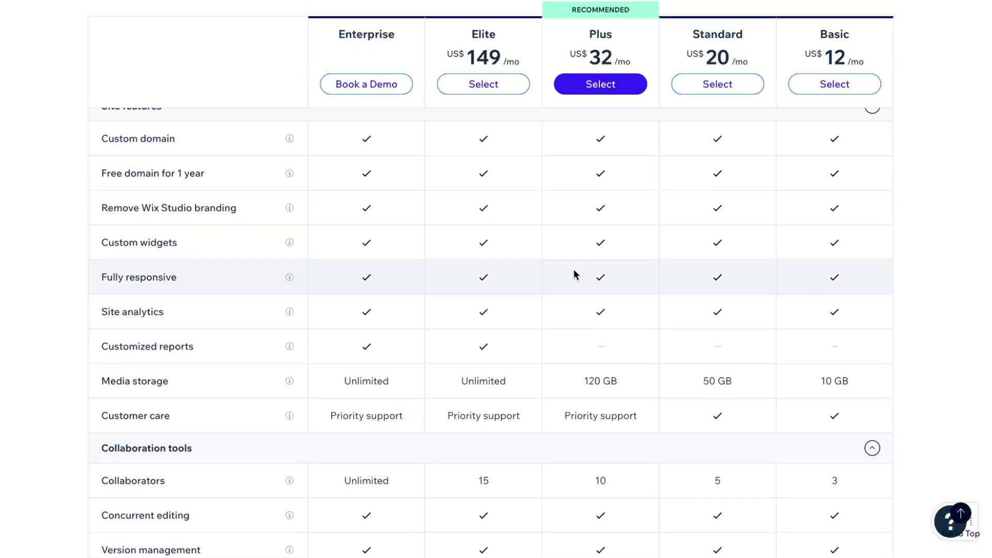
{"action": "scroll", "coordinate": [574, 271], "scroll_direction": "down", "scroll_amount": 10}
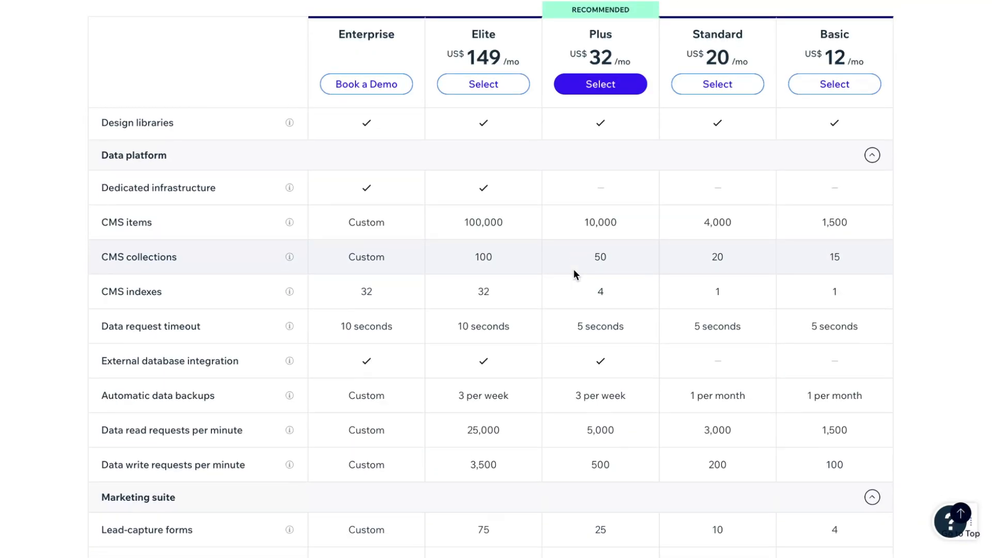
{"action": "scroll", "coordinate": [575, 270], "scroll_direction": "down", "scroll_amount": 11}
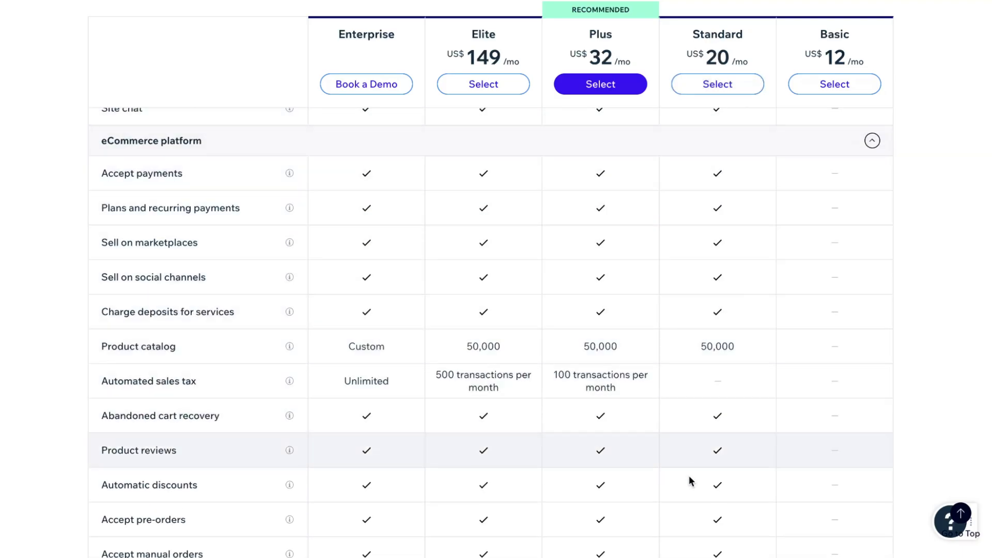
{"action": "scroll", "coordinate": [700, 496], "scroll_direction": "down", "scroll_amount": 4}
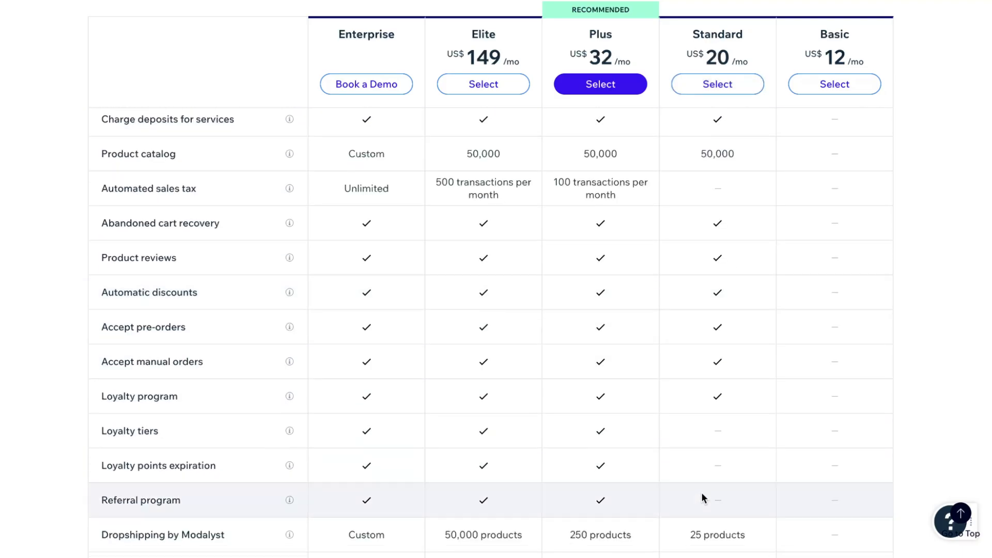
{"action": "scroll", "coordinate": [701, 494], "scroll_direction": "down", "scroll_amount": 5}
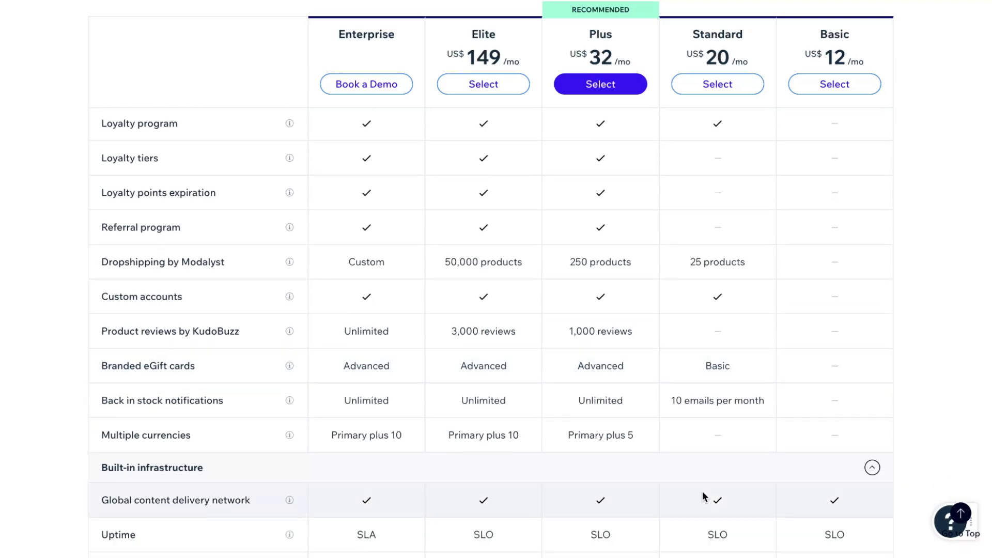
{"action": "scroll", "coordinate": [705, 485], "scroll_direction": "down", "scroll_amount": 6}
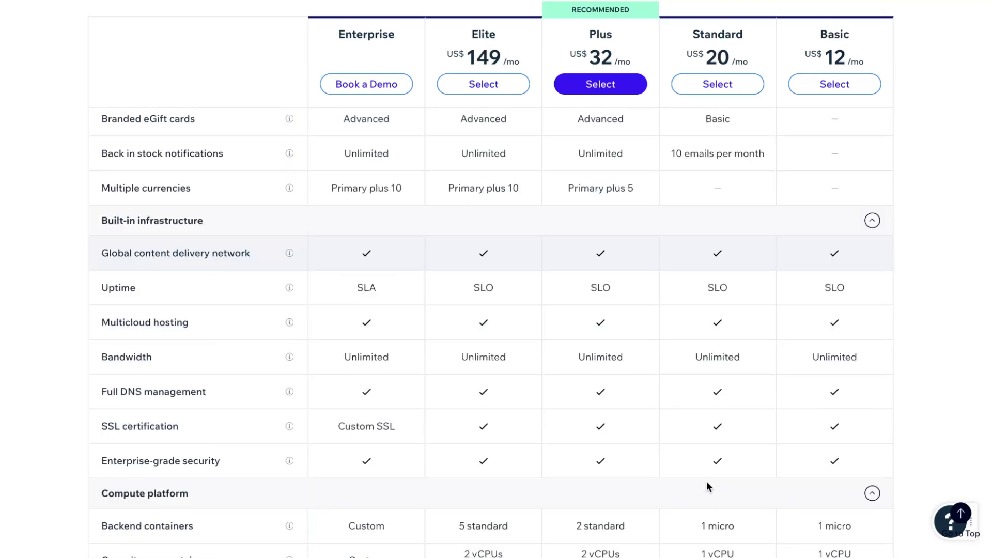
{"action": "scroll", "coordinate": [708, 486], "scroll_direction": "up", "scroll_amount": 13}
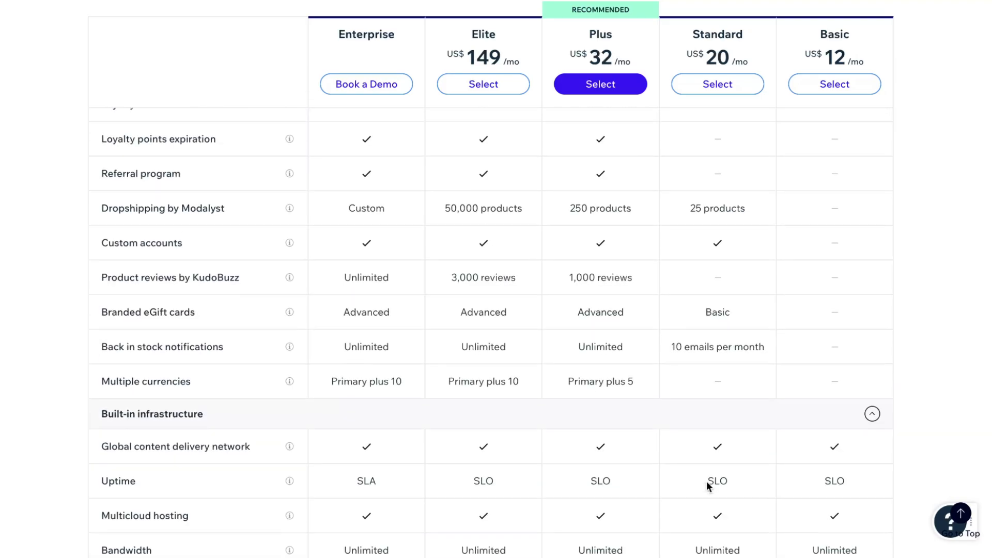
{"action": "scroll", "coordinate": [706, 482], "scroll_direction": "up", "scroll_amount": 13}
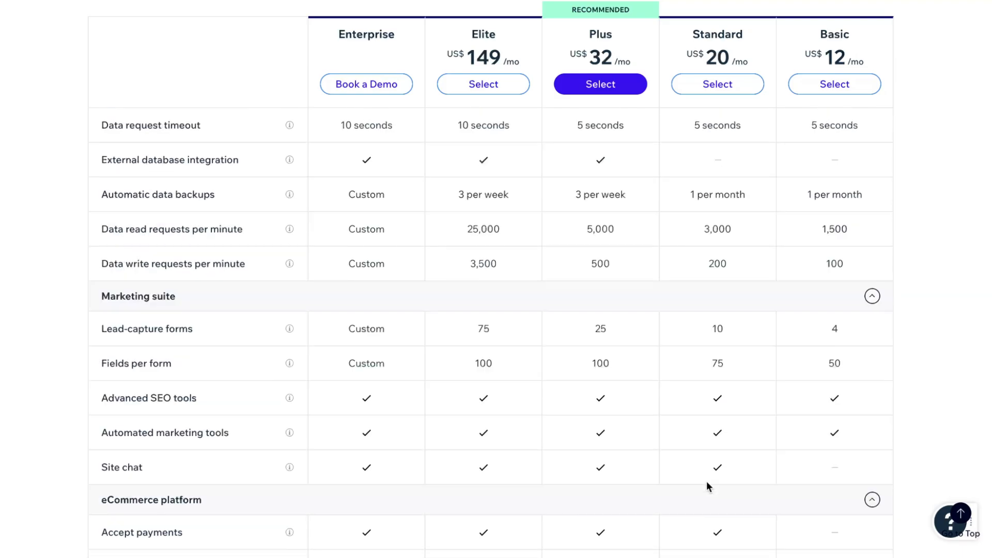
{"action": "scroll", "coordinate": [707, 486], "scroll_direction": "up", "scroll_amount": 3}
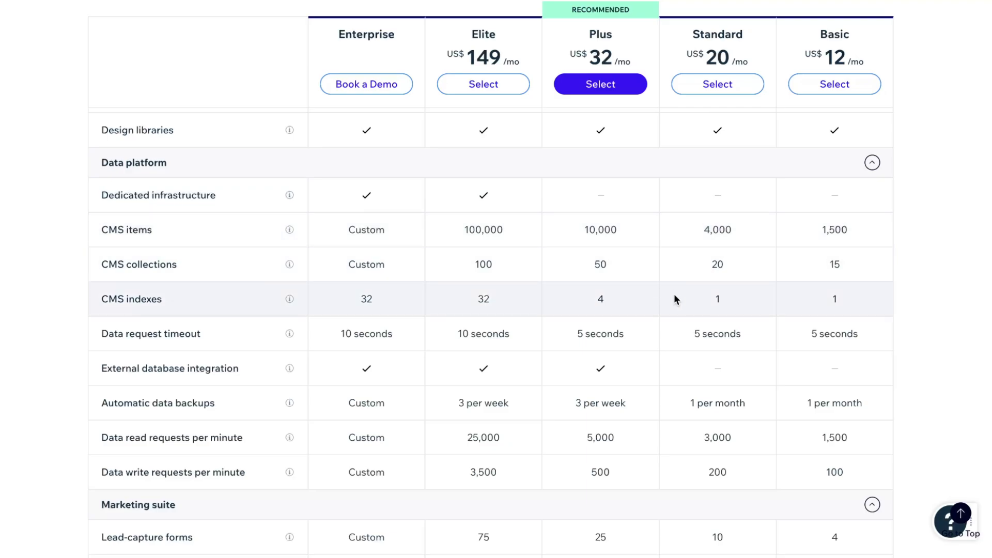
{"action": "scroll", "coordinate": [675, 295], "scroll_direction": "up", "scroll_amount": 10}
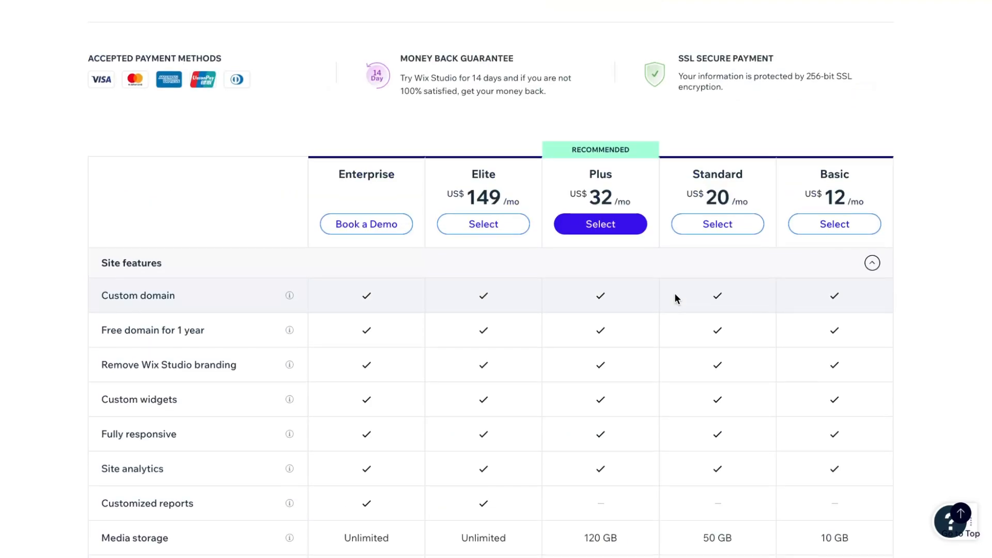